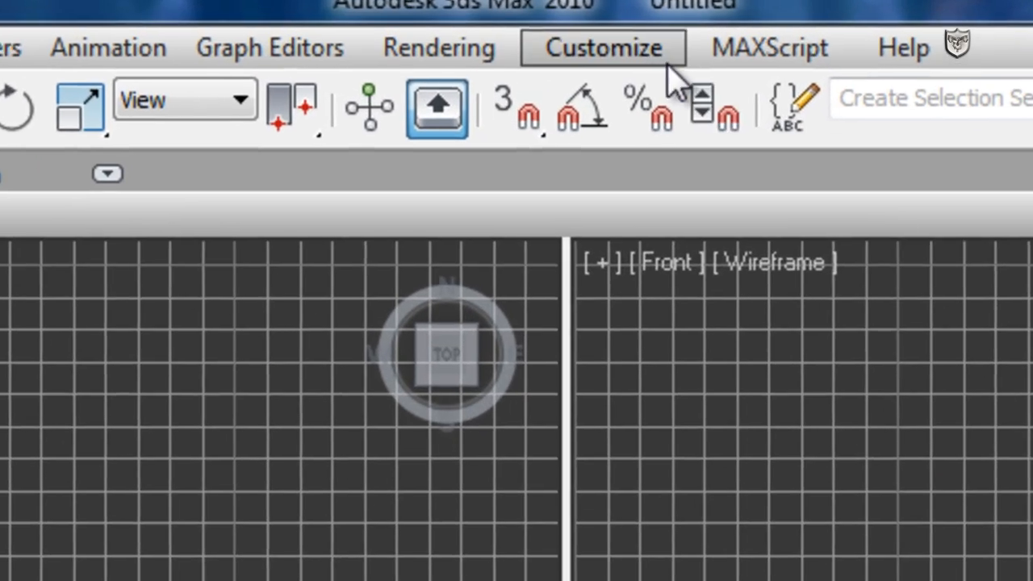
- Open the preference settings and examine the general options, including the scene undo levels
click(468, 21)
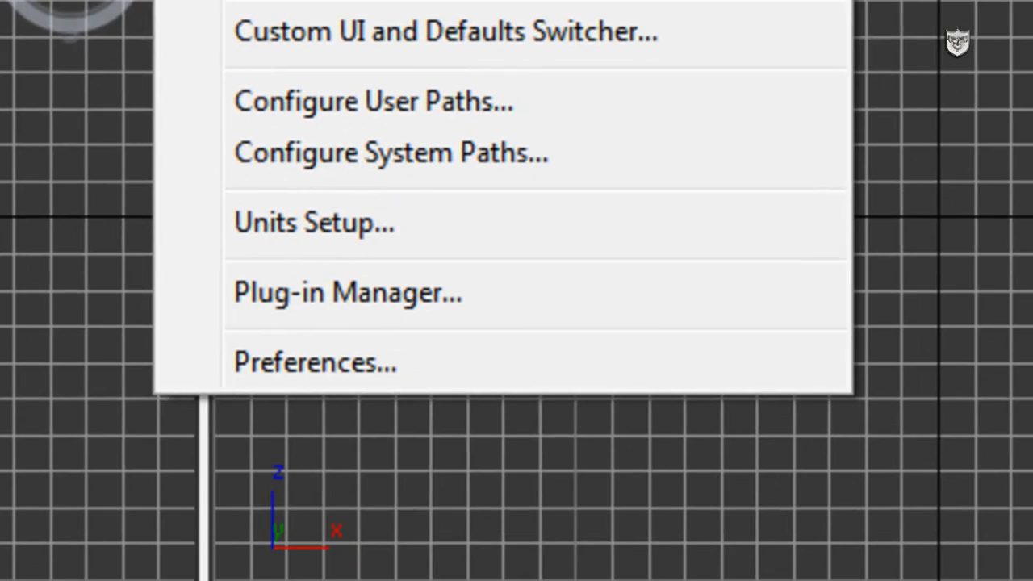
click(381, 371)
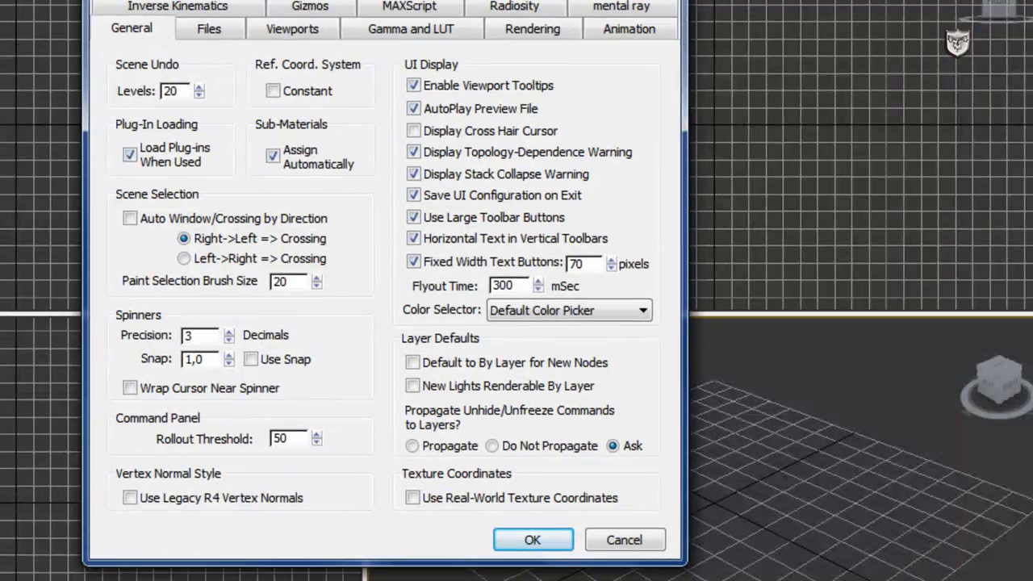
drag(501, 0, 450, 2)
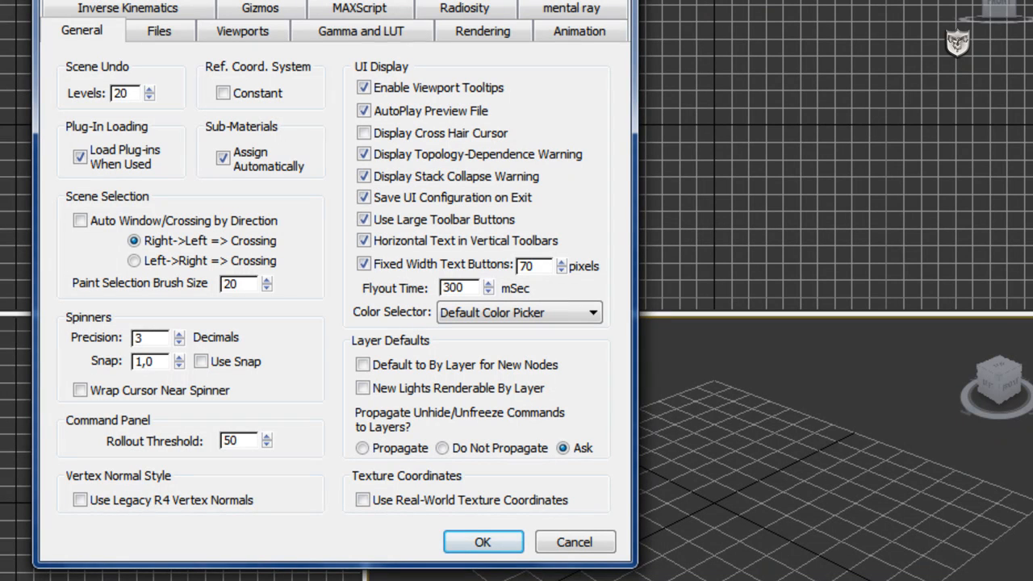
drag(452, 0, 443, 0)
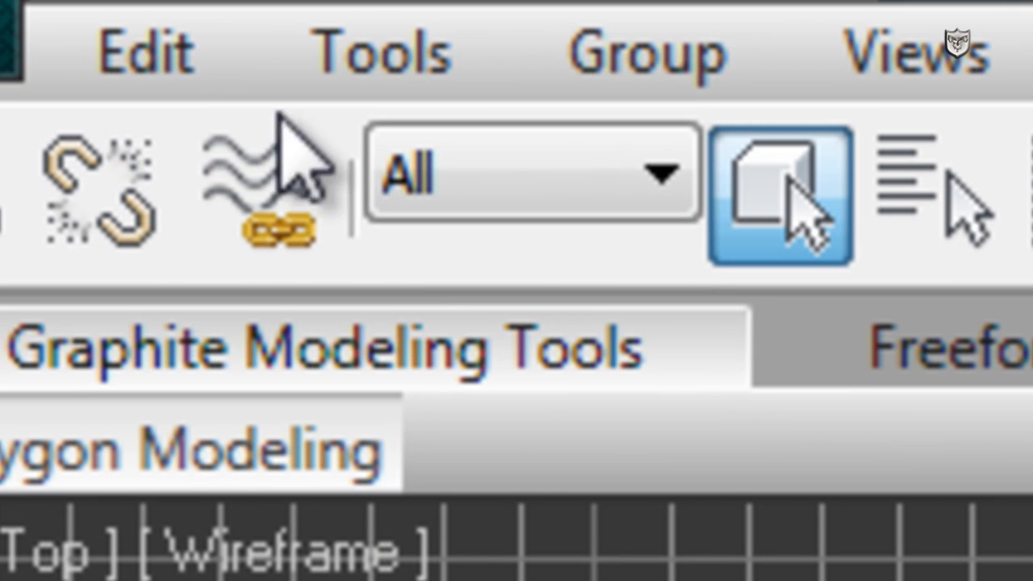
click(101, 72)
click(202, 58)
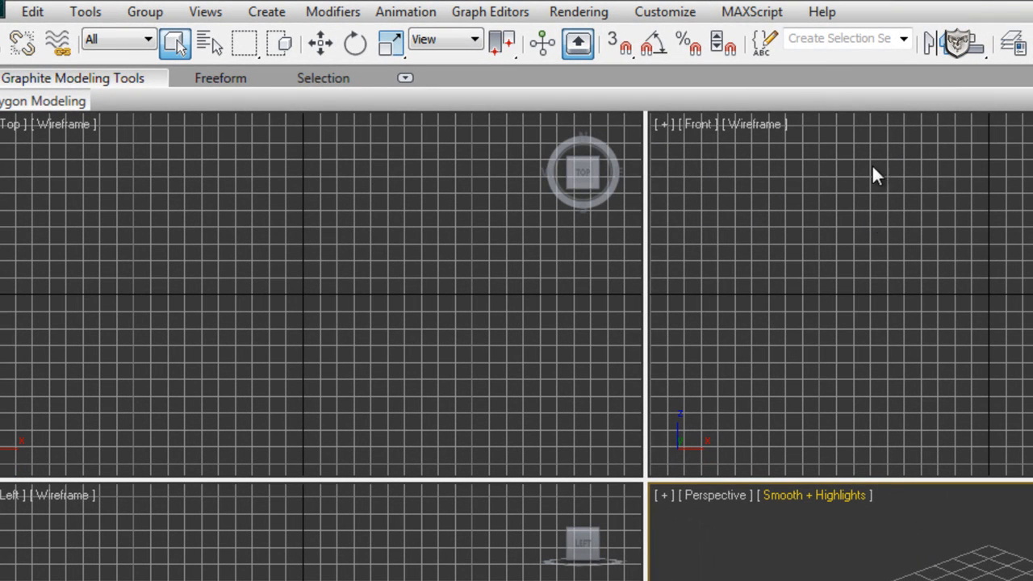
- Set the scene undo levels to 40 in the general preferences
click(685, 13)
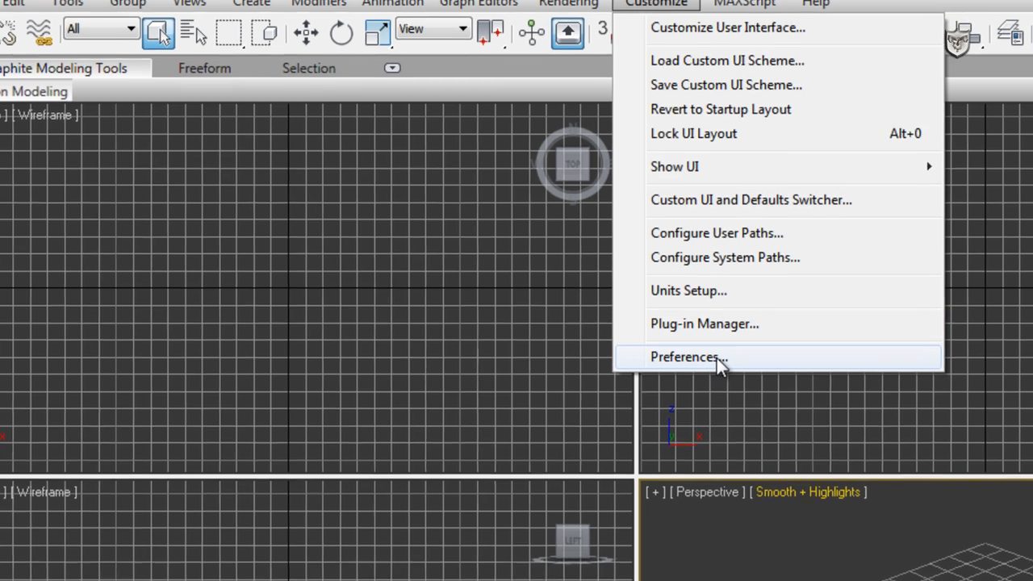
click(718, 361)
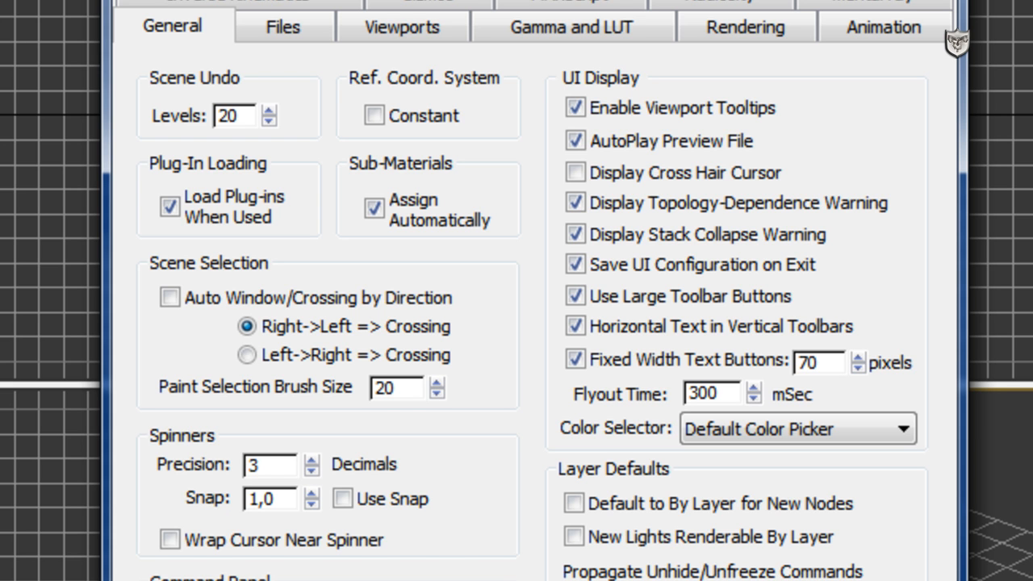
double_click(243, 116)
drag(516, 0, 550, 3)
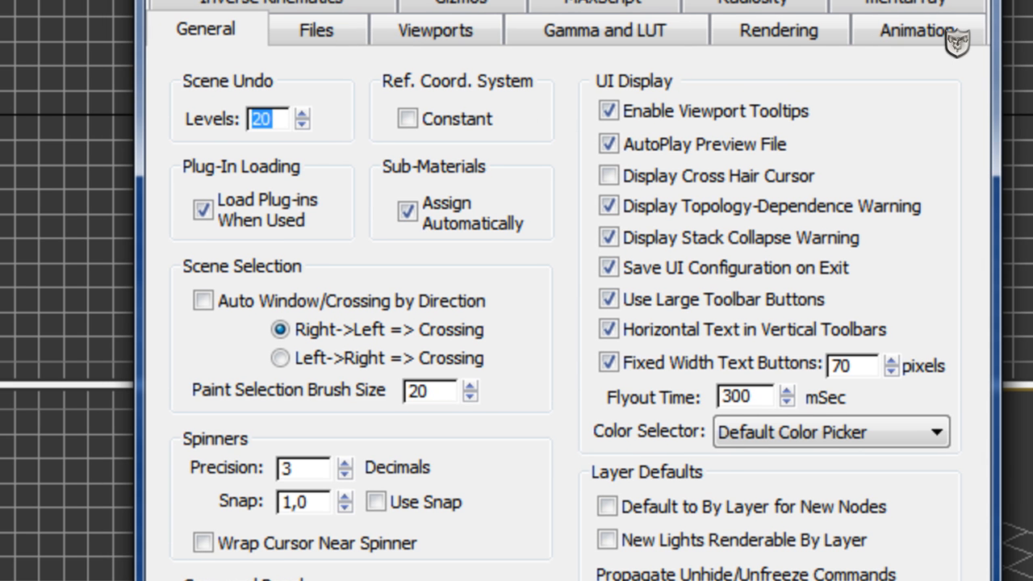
text(40)
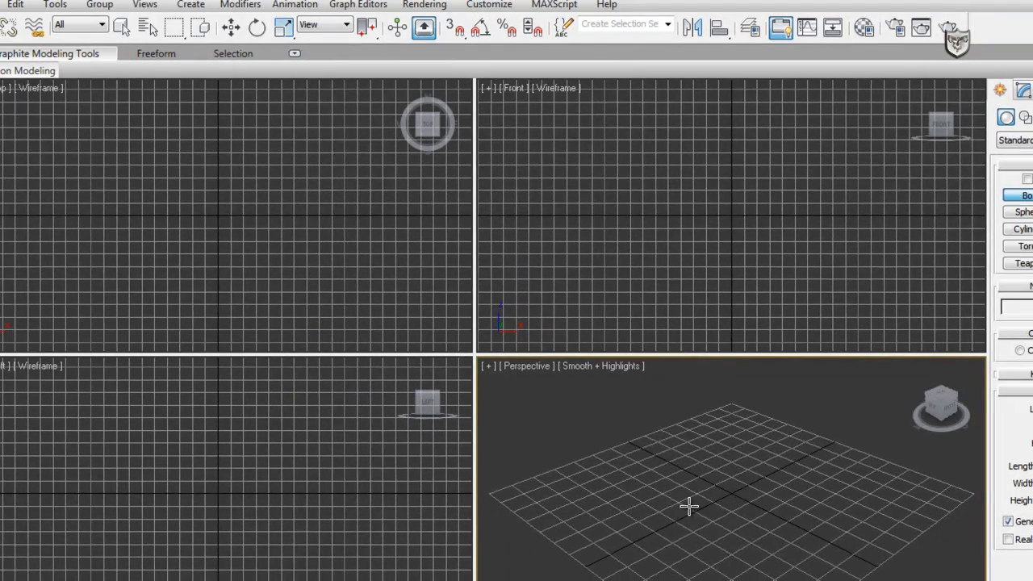
- Create a box near the centre of the Perspective grid and inspect its absolute coordinates in the Move Transform Type-In
drag(688, 506, 790, 507)
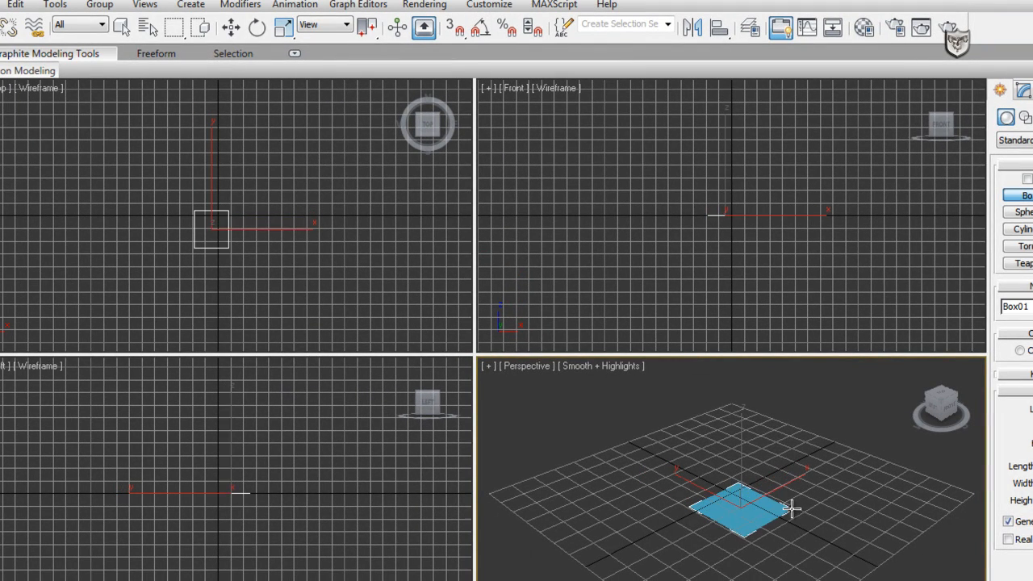
click(775, 438)
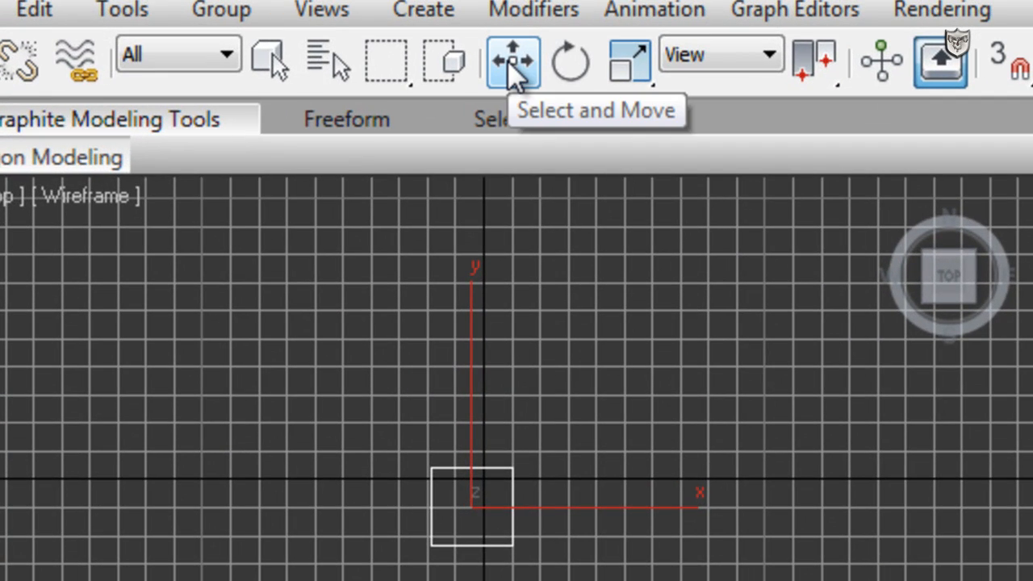
right_click(507, 61)
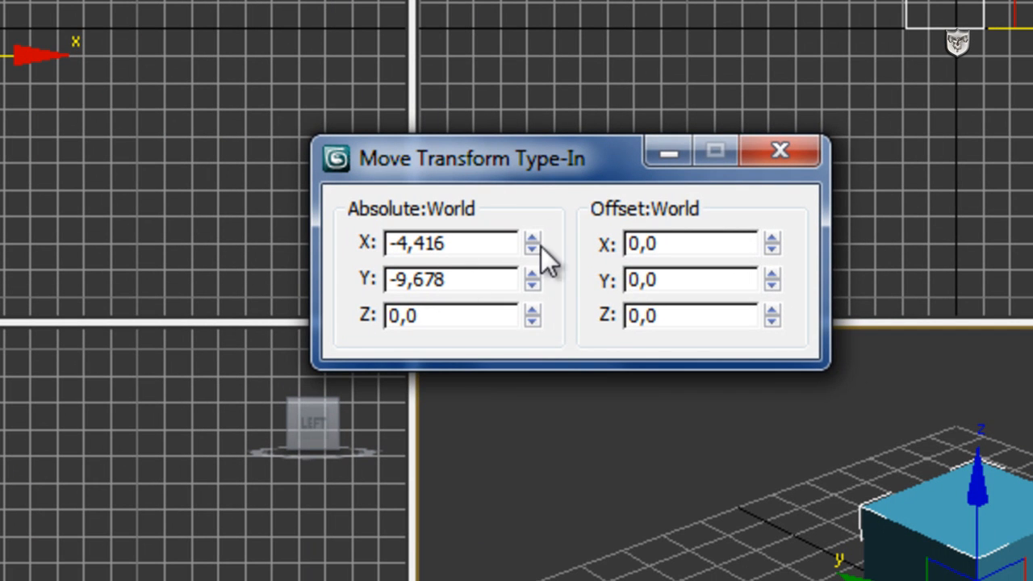
drag(467, 243, 413, 243)
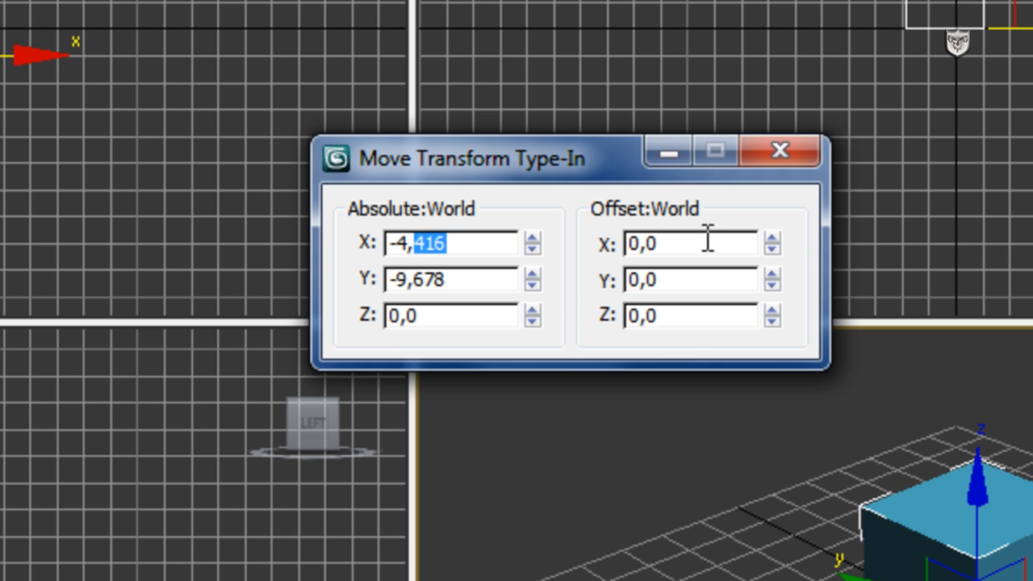
click(784, 152)
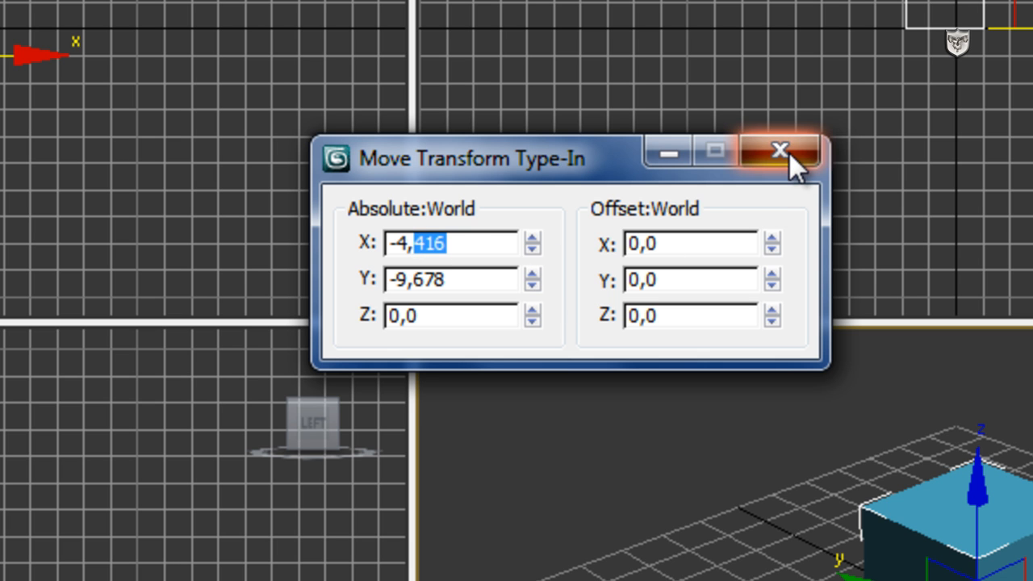
- Enter a spinner precision of 3 decimals in the general preferences, check the UI display options, and dismiss the settings
click(426, 1)
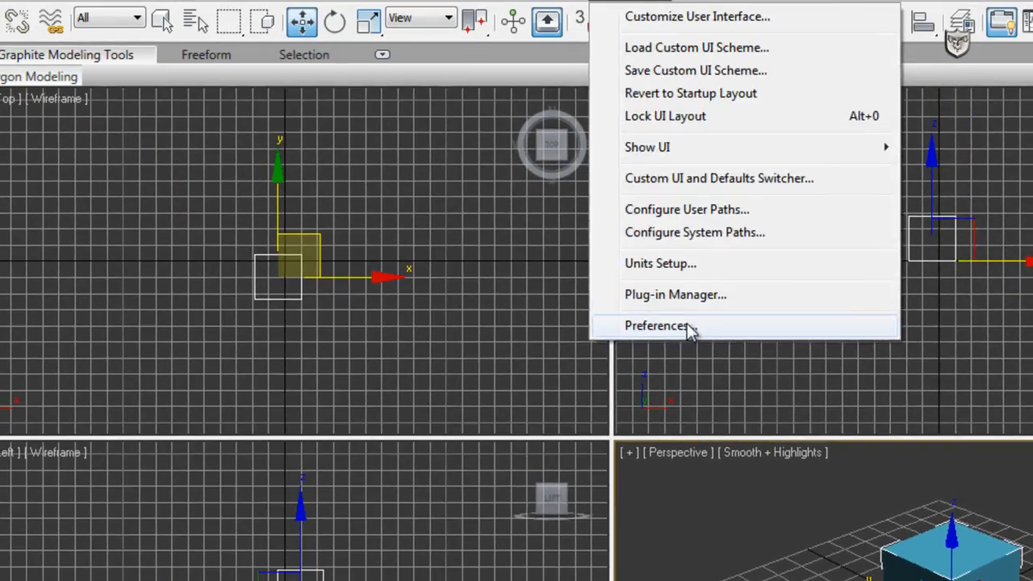
click(539, 142)
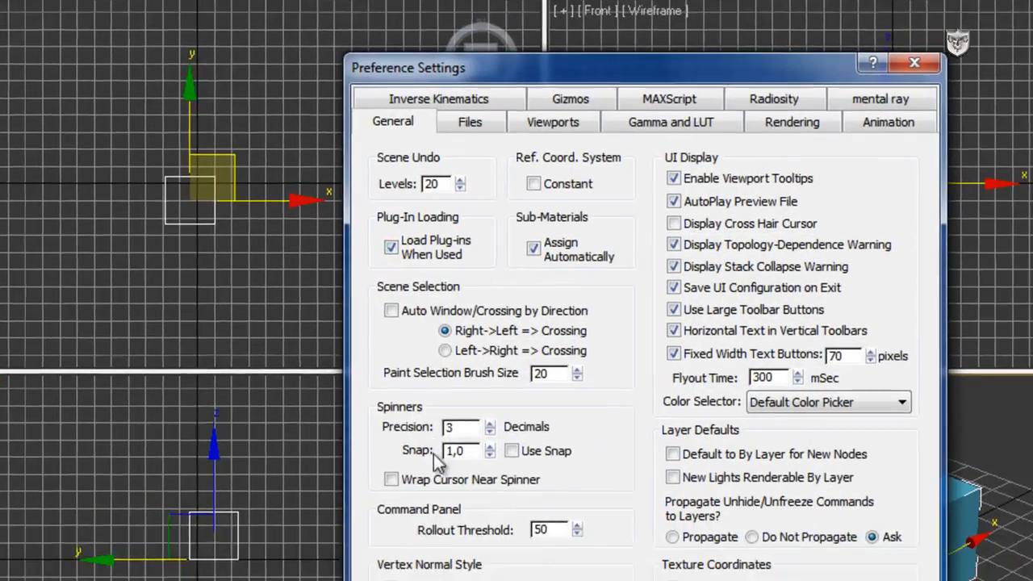
text(3)
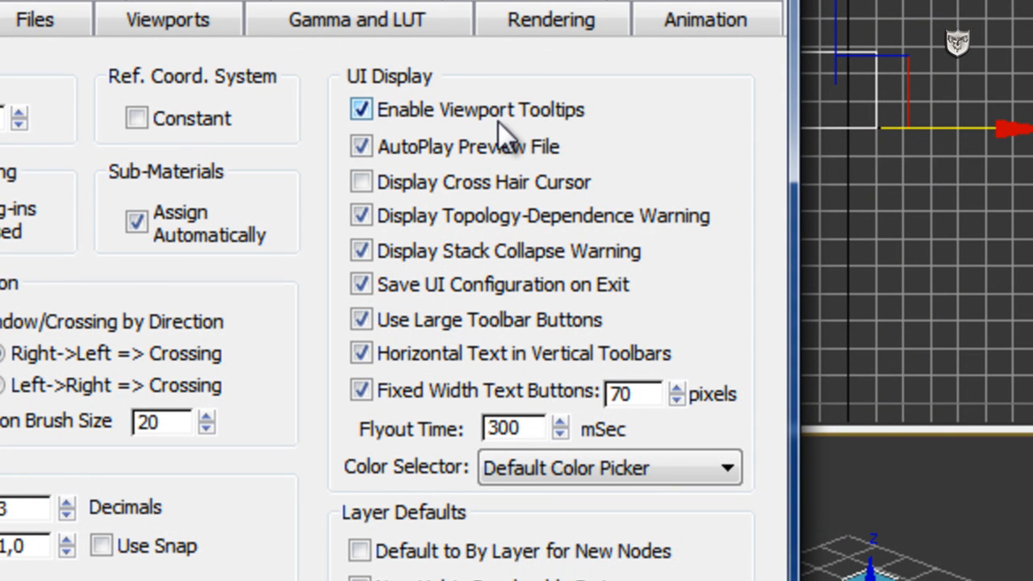
drag(537, 1, 217, 0)
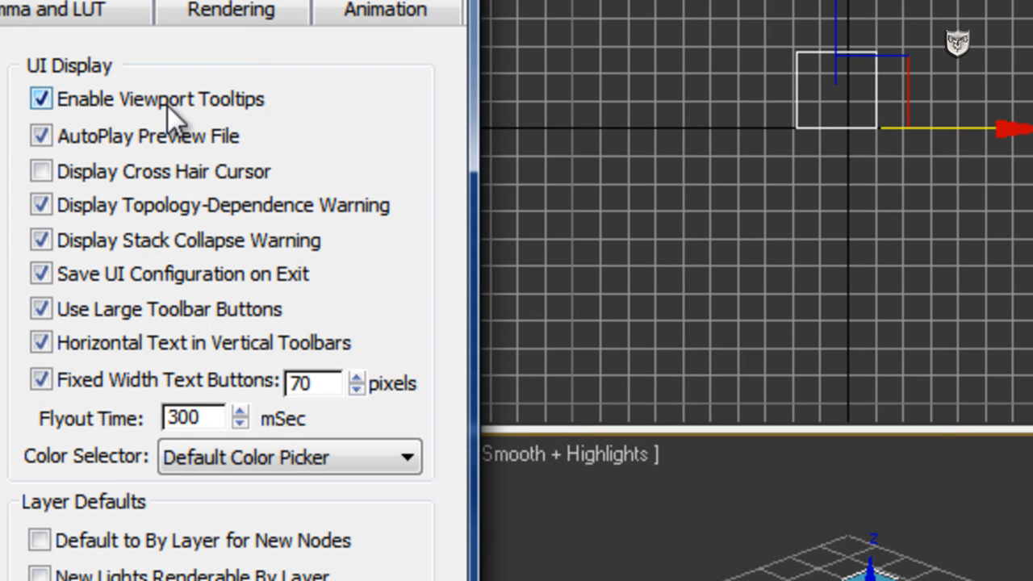
key(Escape)
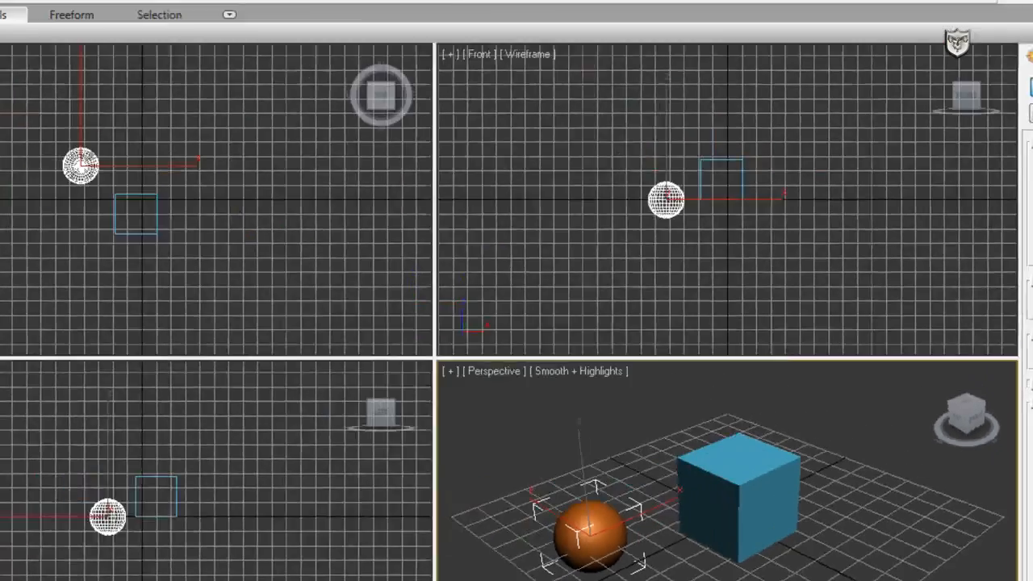
- Reopen the general preferences to review their options and close them again
click(502, 12)
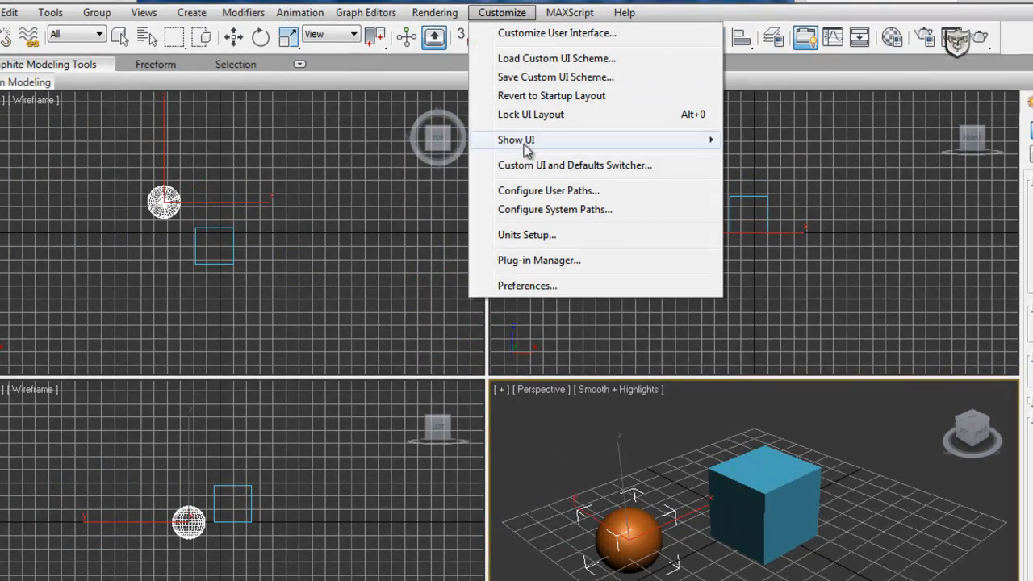
click(557, 287)
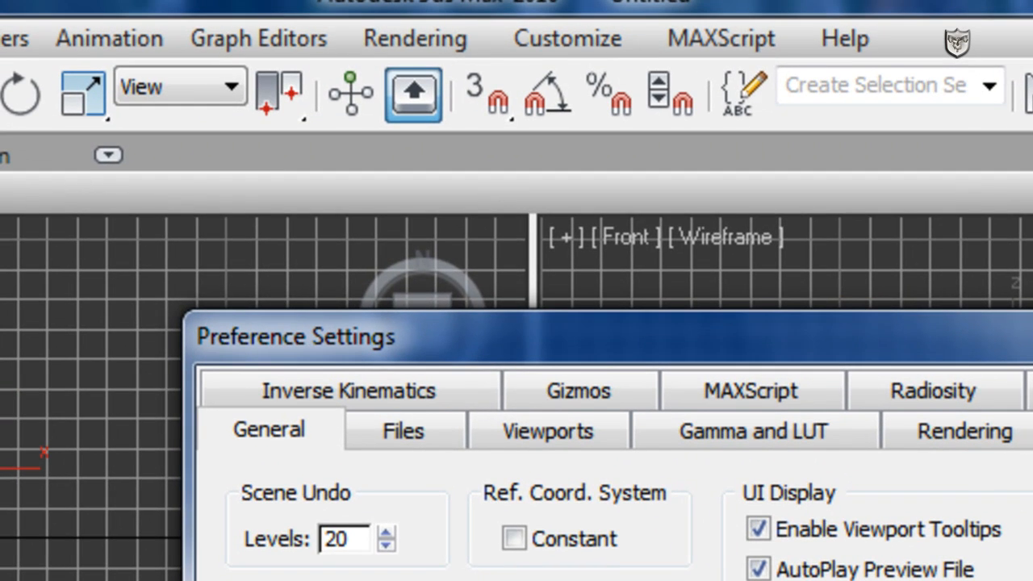
key(Return)
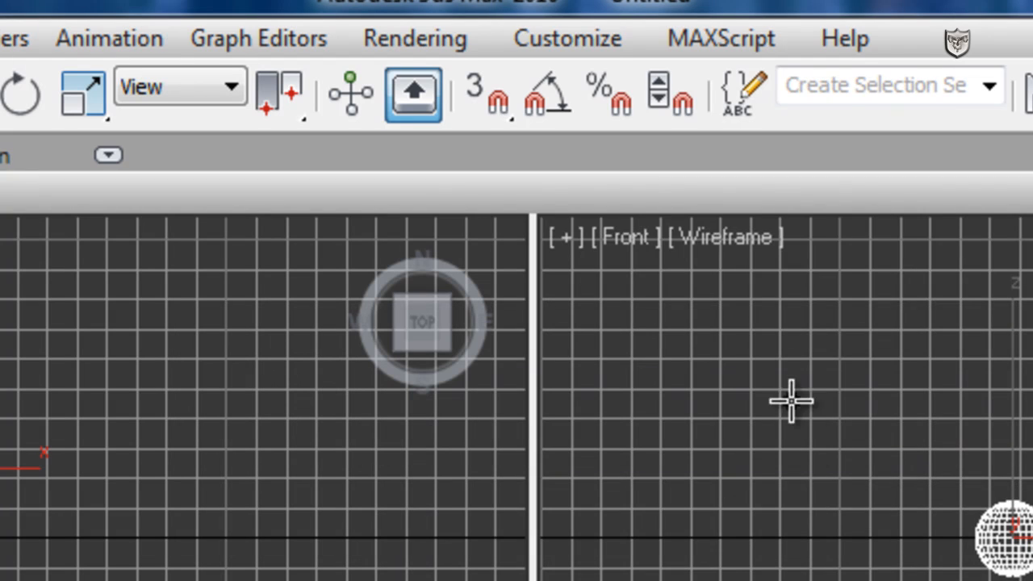
- Examine the available colour schemes in the Colors section of Customize User Interface and close it
click(581, 38)
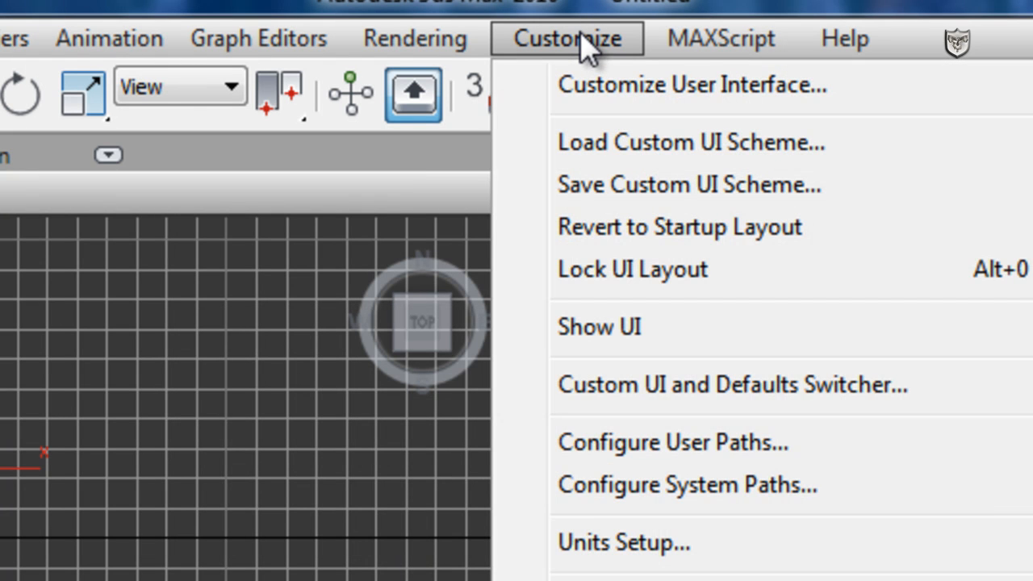
click(688, 90)
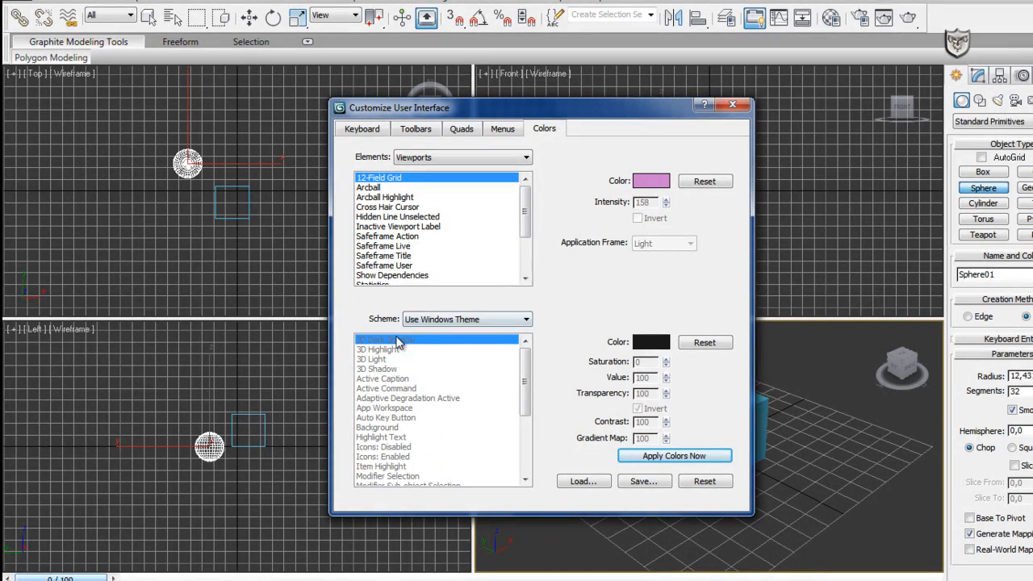
click(456, 320)
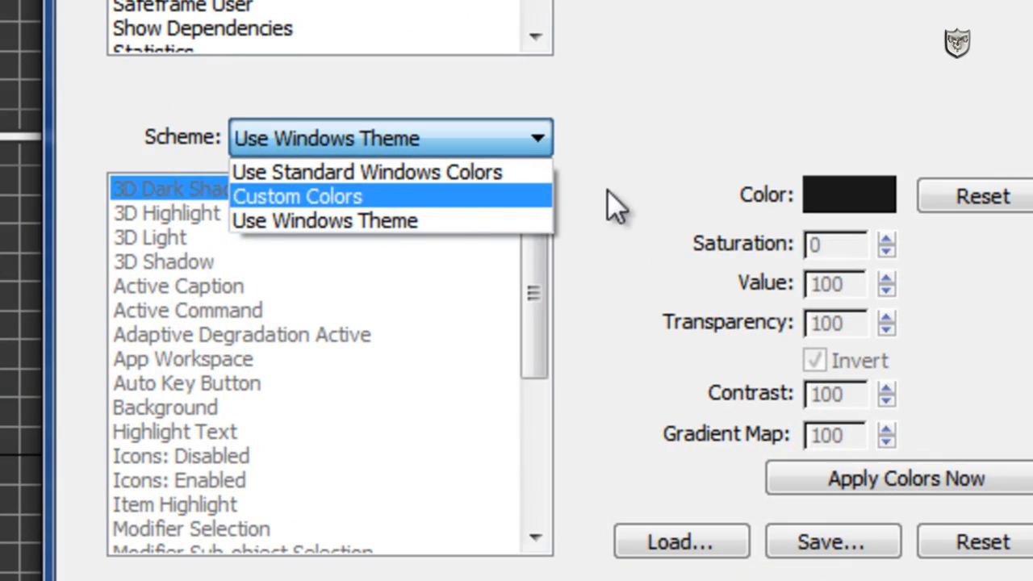
click(620, 123)
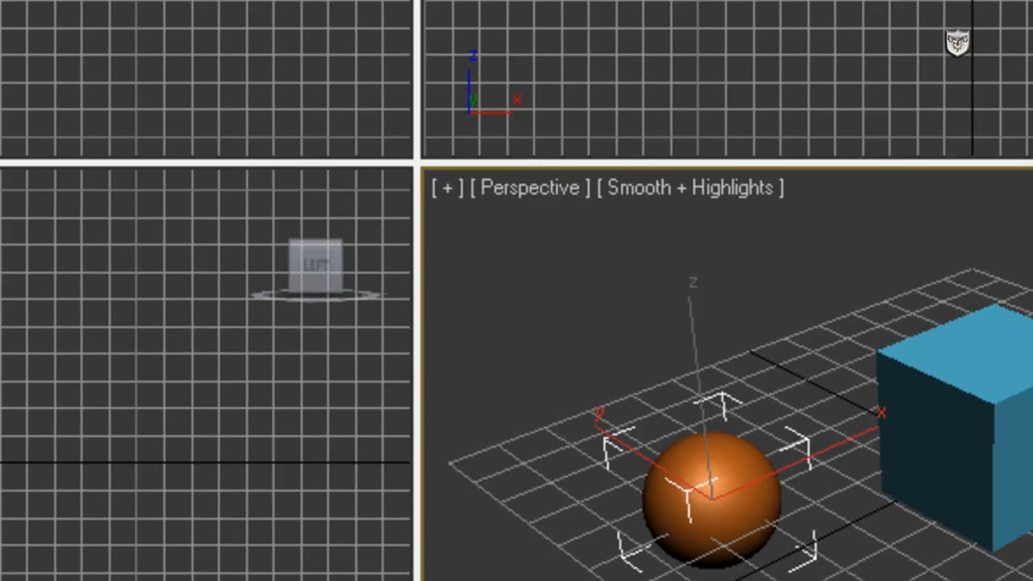
- Review the Files preferences and the list of recent documents
click(535, 12)
click(586, 290)
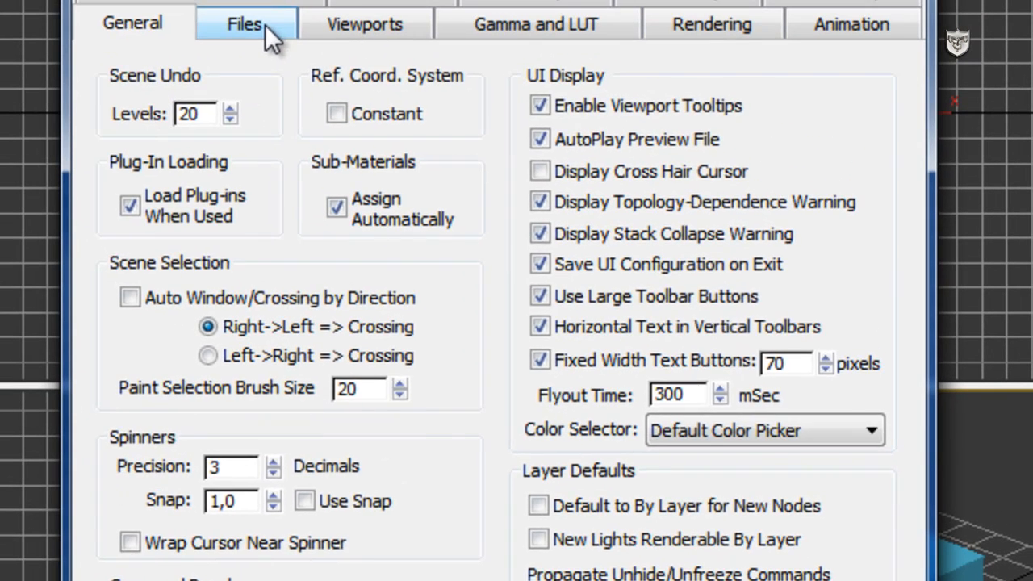
click(261, 28)
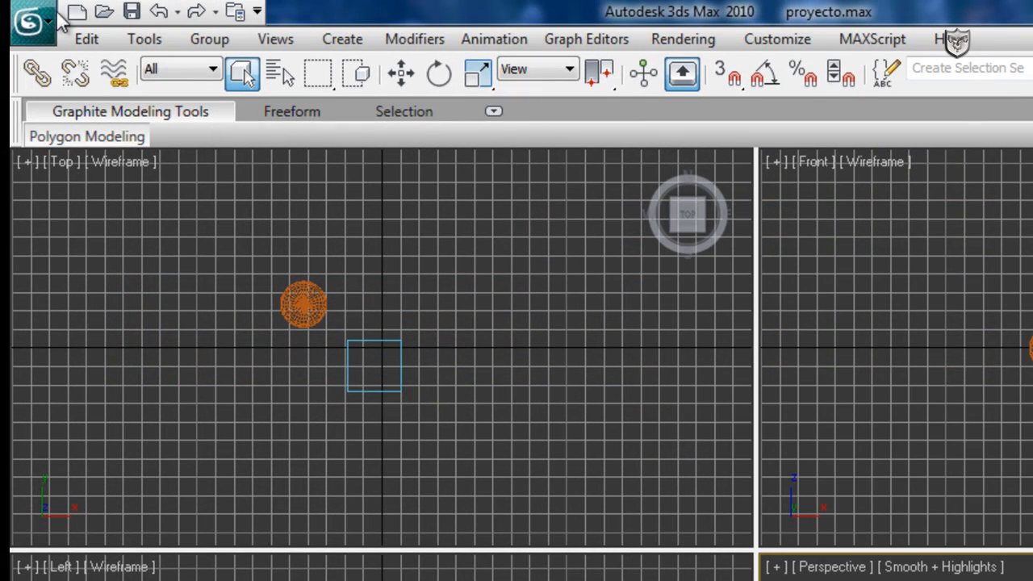
click(49, 15)
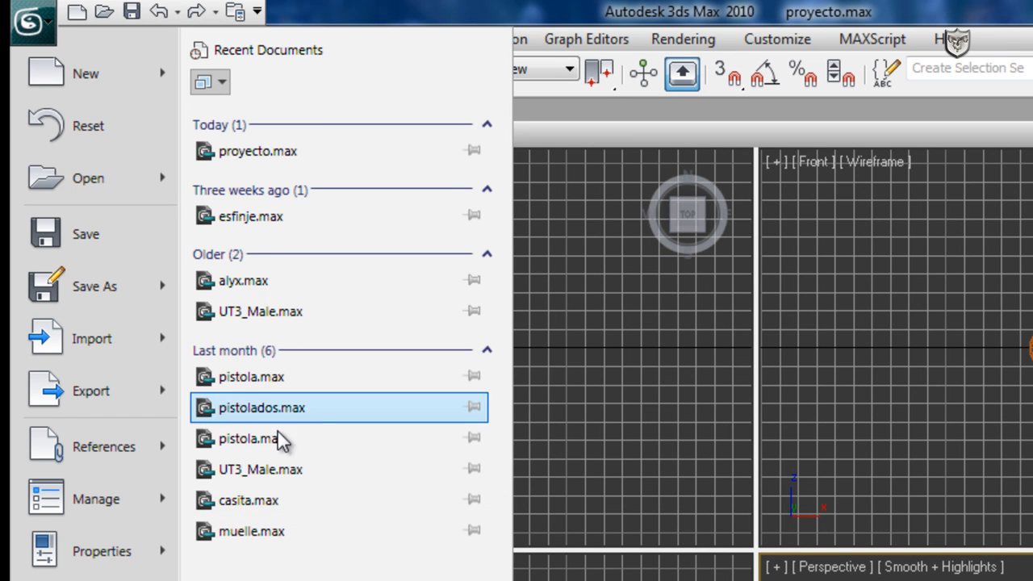
click(373, 13)
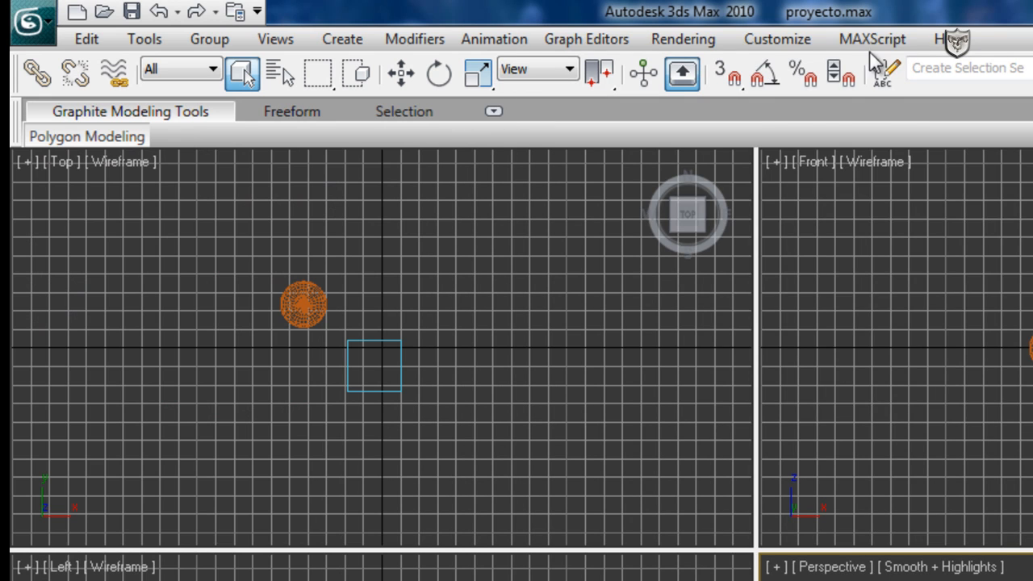
- In the Files preferences, set Auto Backup to 5 autobak files and a backup interval of 15 minutes
click(795, 38)
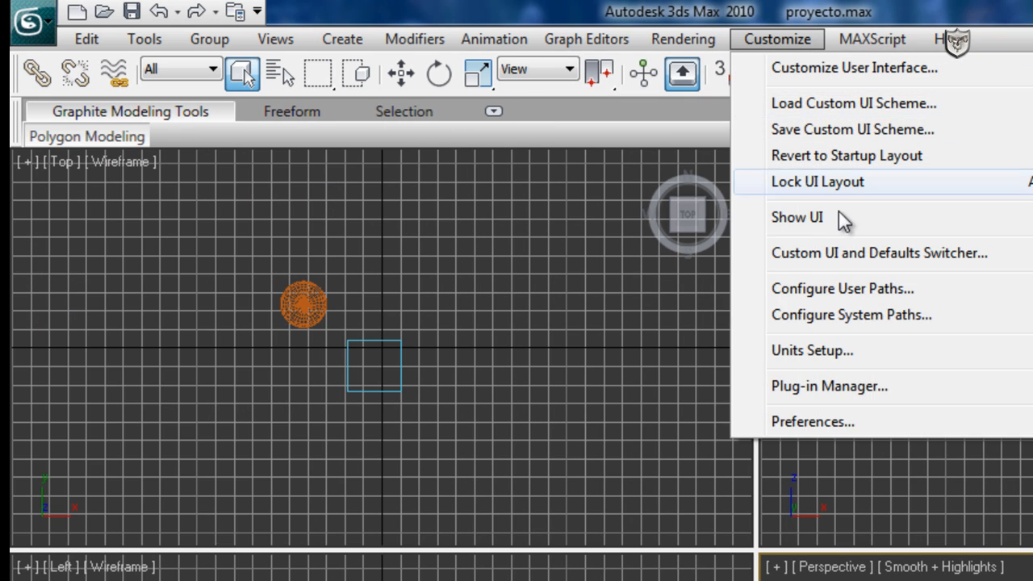
click(855, 423)
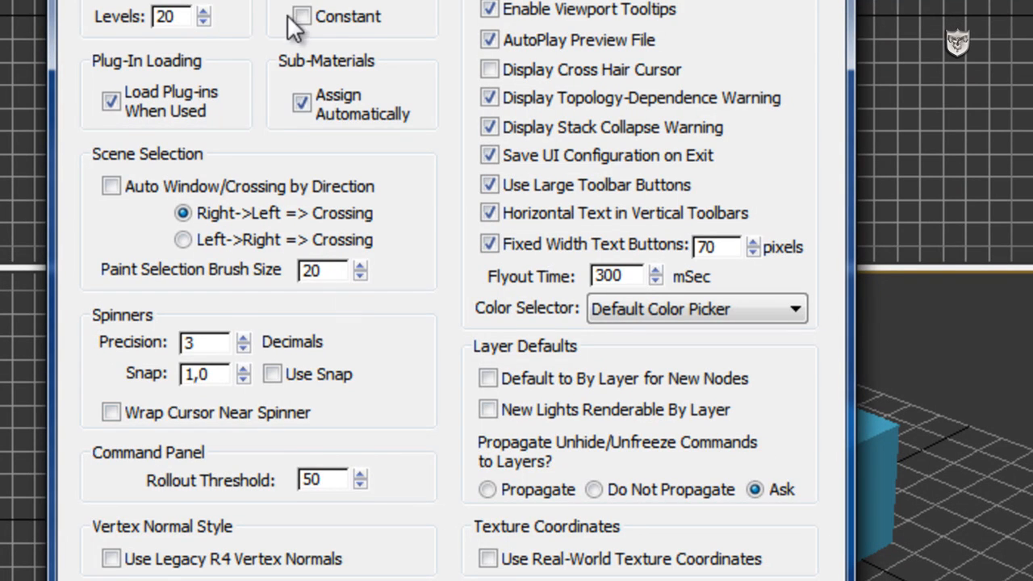
click(216, 1)
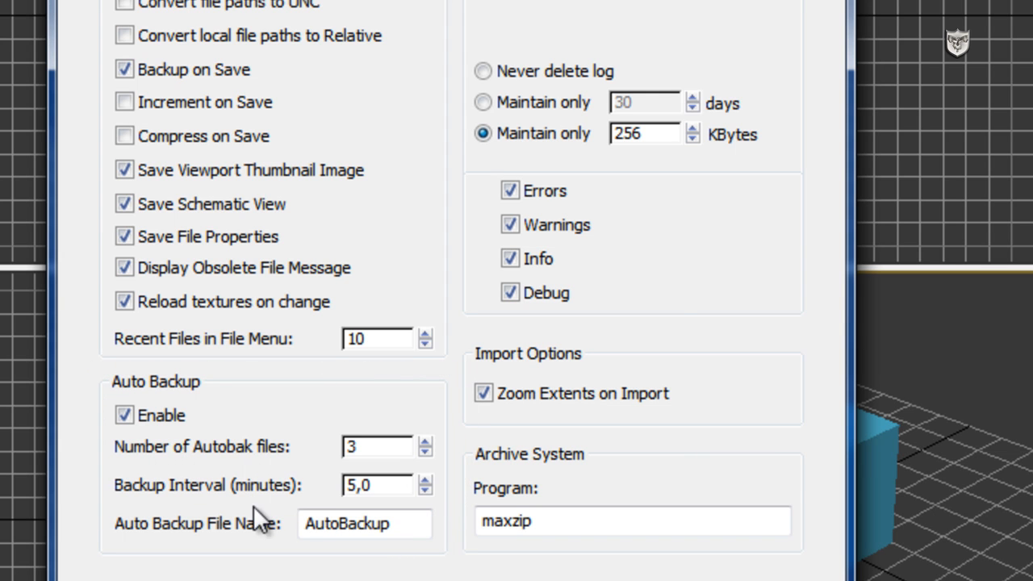
drag(374, 447, 314, 451)
drag(373, 491, 237, 486)
click(373, 446)
drag(373, 446, 327, 447)
drag(379, 485, 332, 484)
text(15)
drag(376, 446, 345, 445)
text(5)
- Set the Auto Backup file name to Copia_de_seguridad in the Files preferences
click(405, 525)
drag(405, 524, 272, 526)
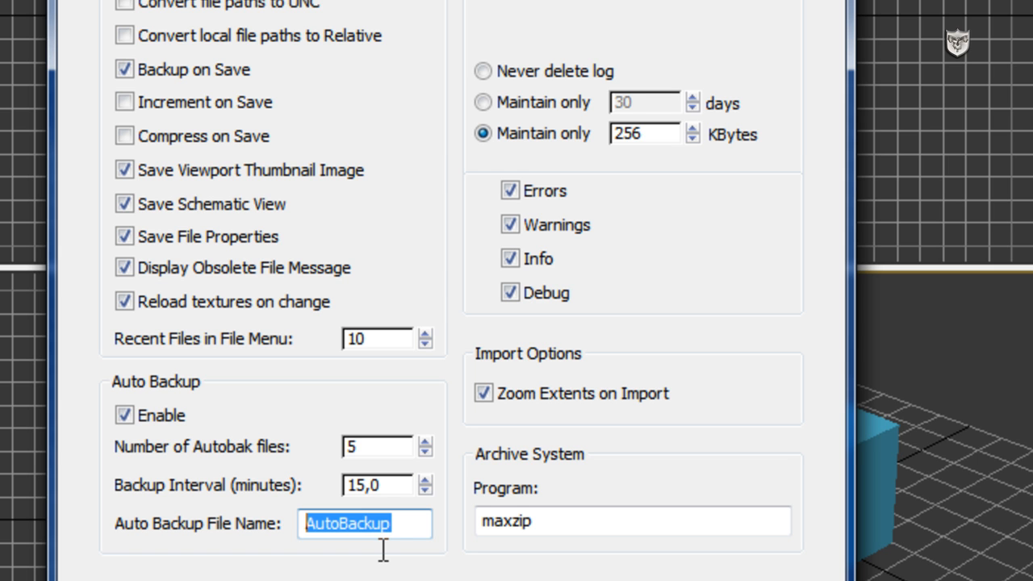
text(C)
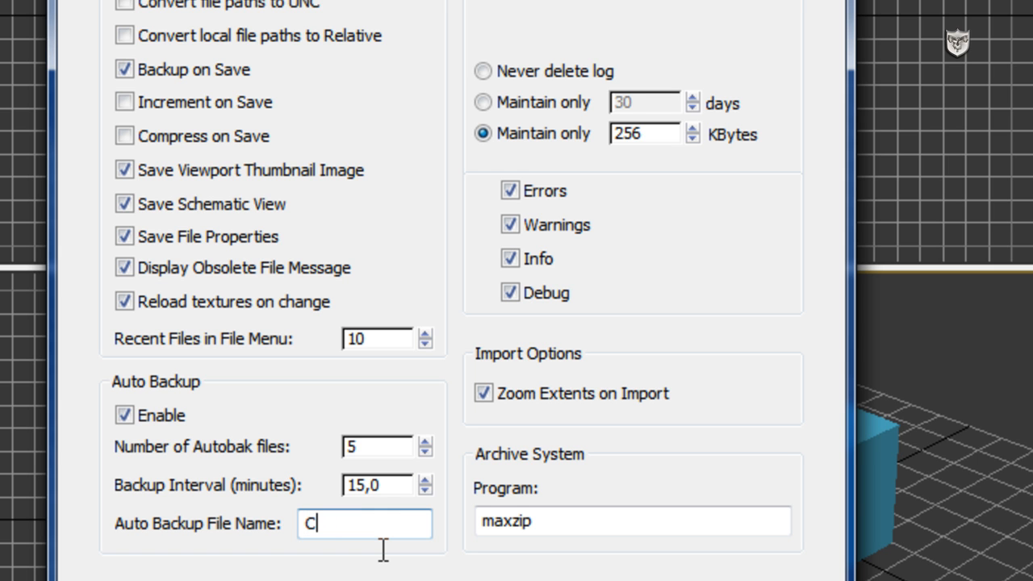
text(opia_de_seguridad)
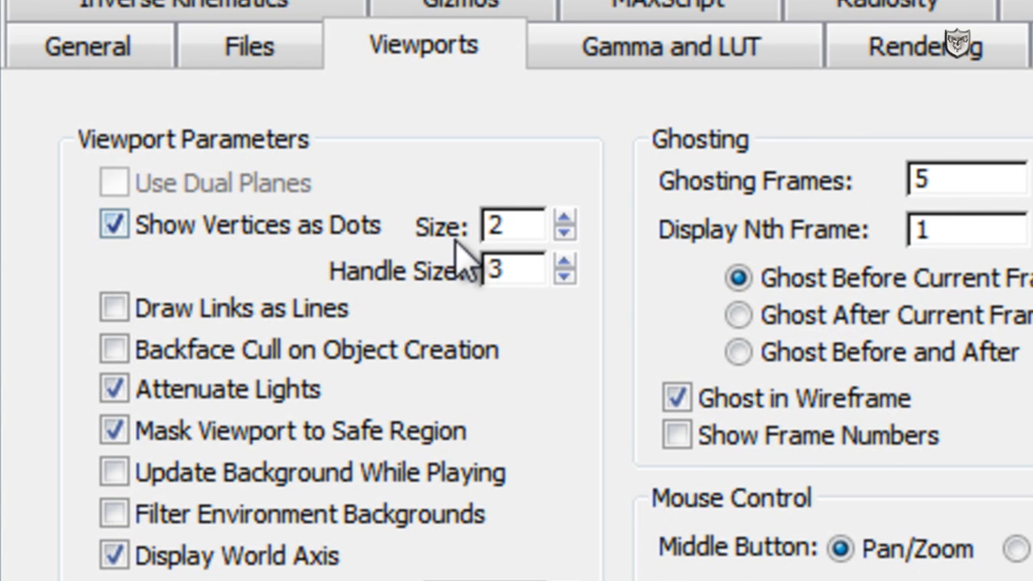
- Review the vertex dot size and handle size in the Viewports preferences and cancel the dialog
double_click(521, 226)
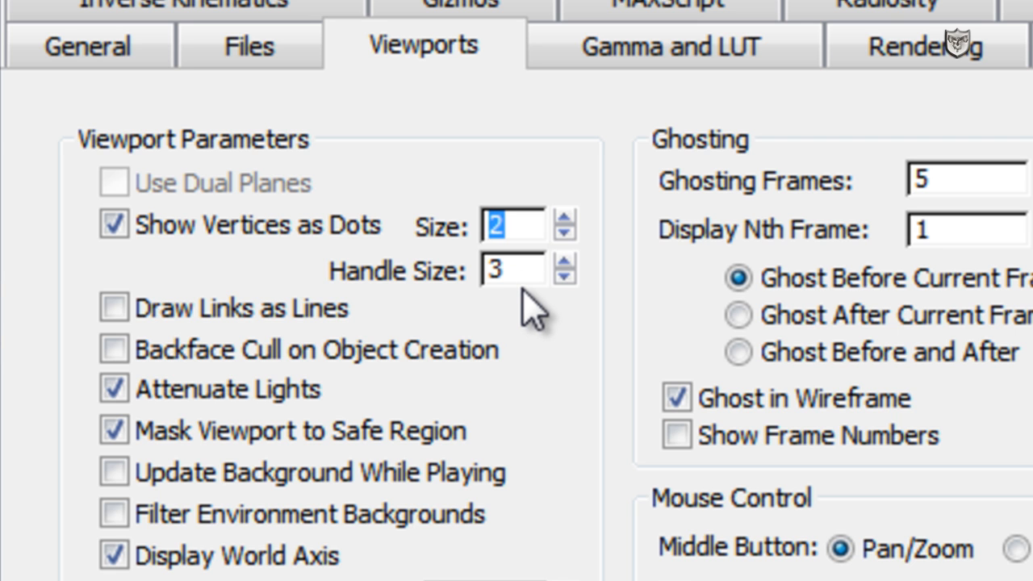
drag(526, 274, 476, 272)
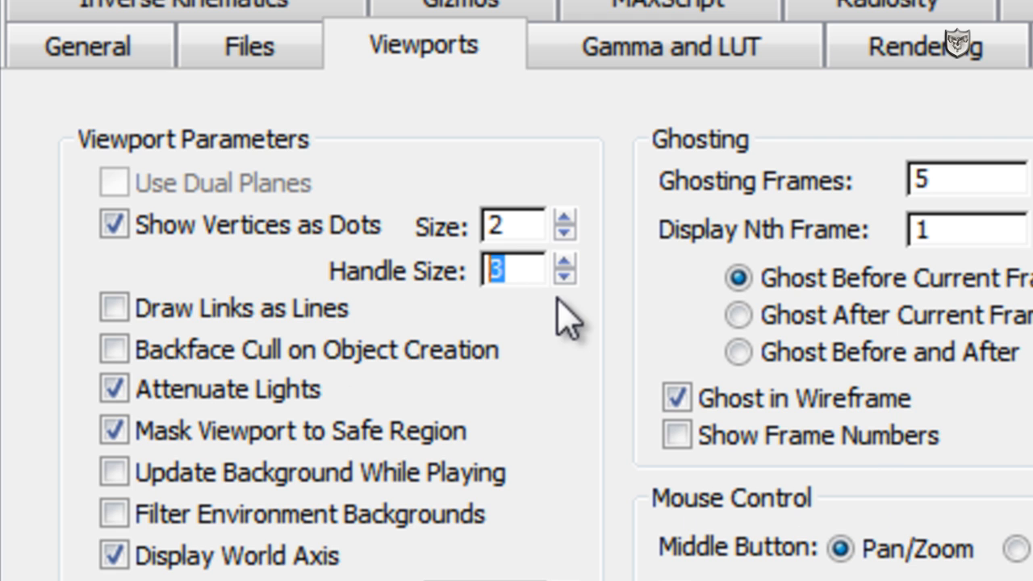
double_click(523, 226)
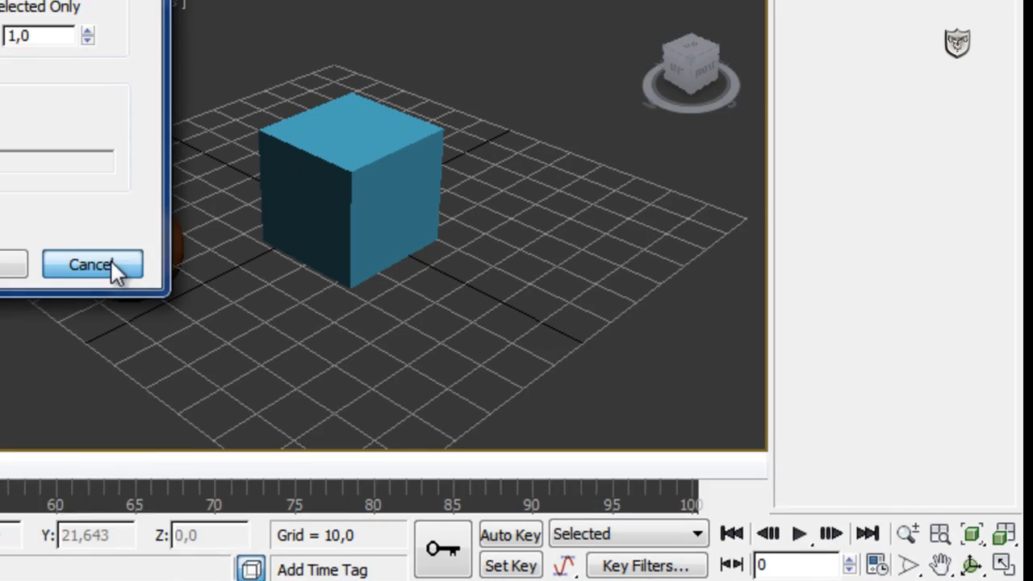
click(110, 259)
- Reopen the Viewports preferences to review the Mouse Control options, cancel them, and try viewport navigation in the Perspective view
click(879, 554)
drag(311, 281, 332, 242)
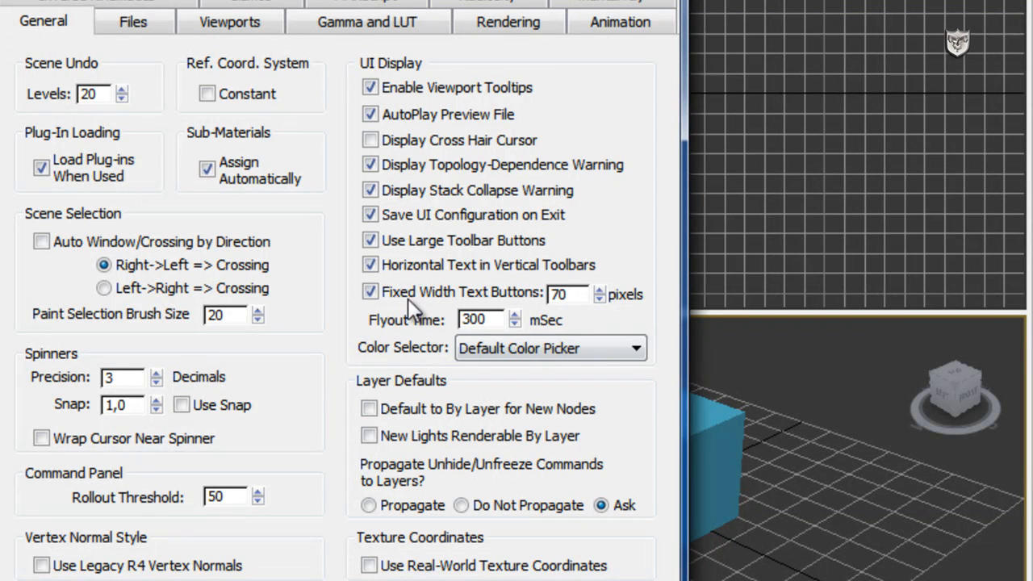
click(218, 23)
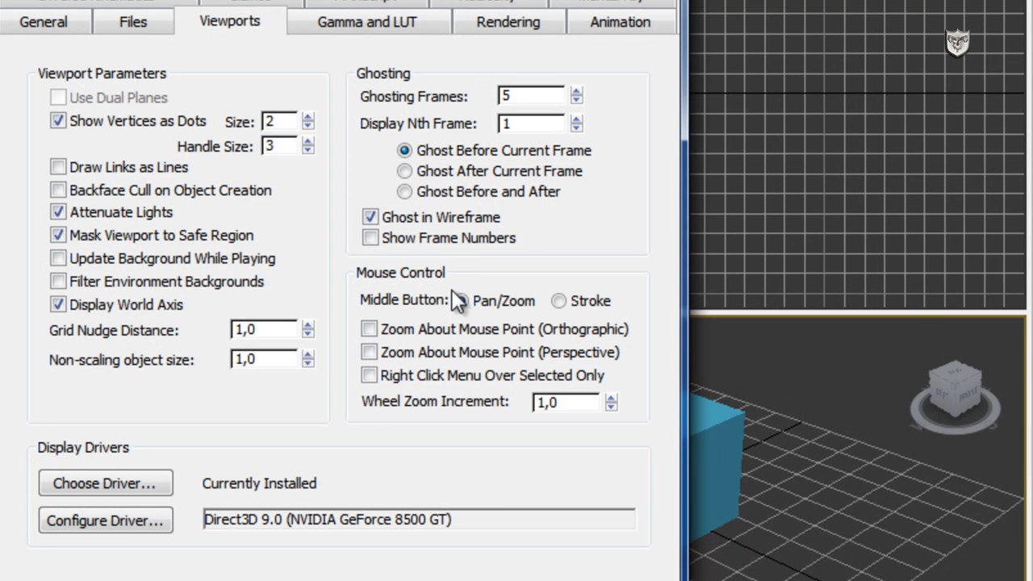
drag(452, 0, 284, 0)
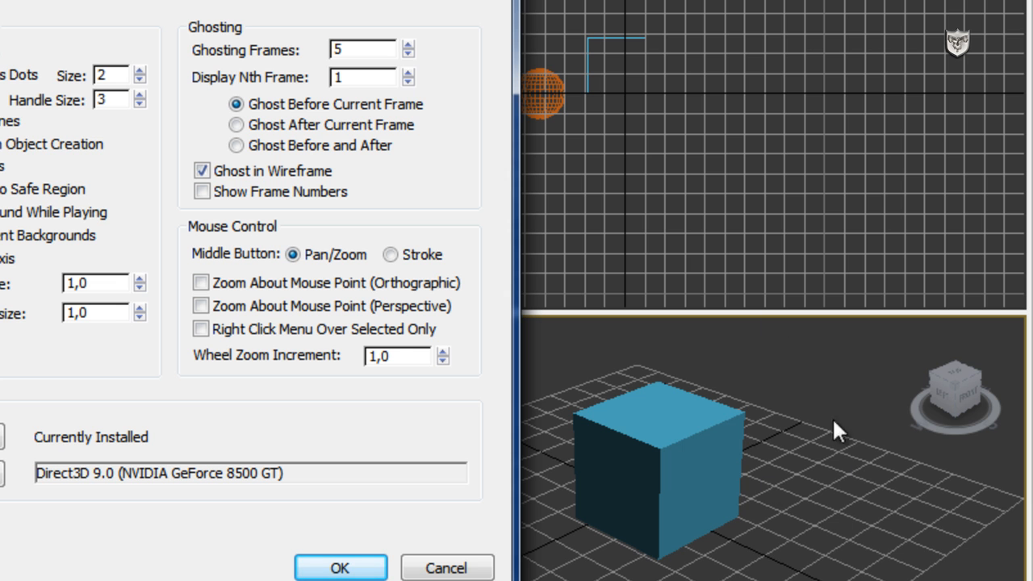
click(474, 568)
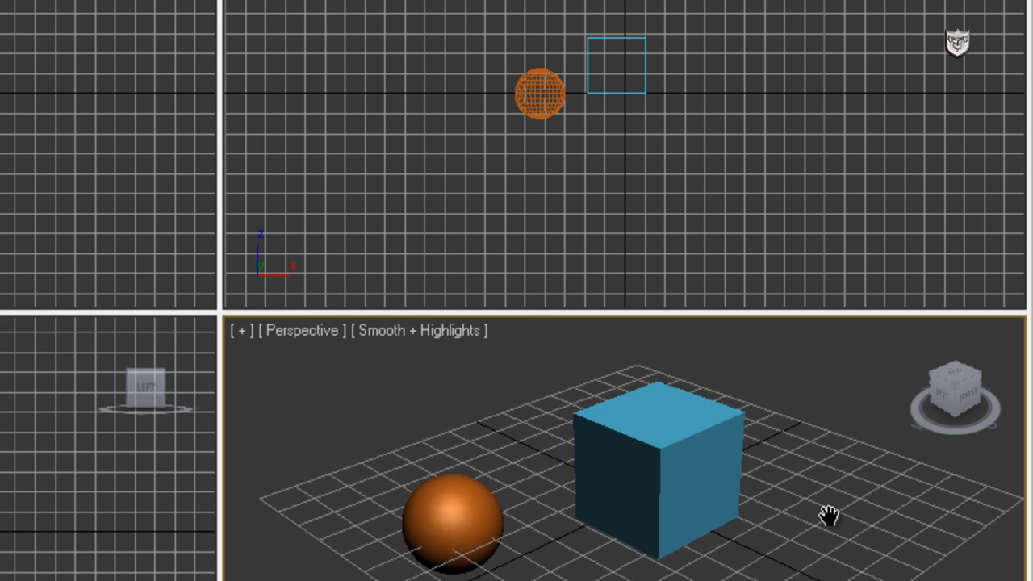
right_click(807, 551)
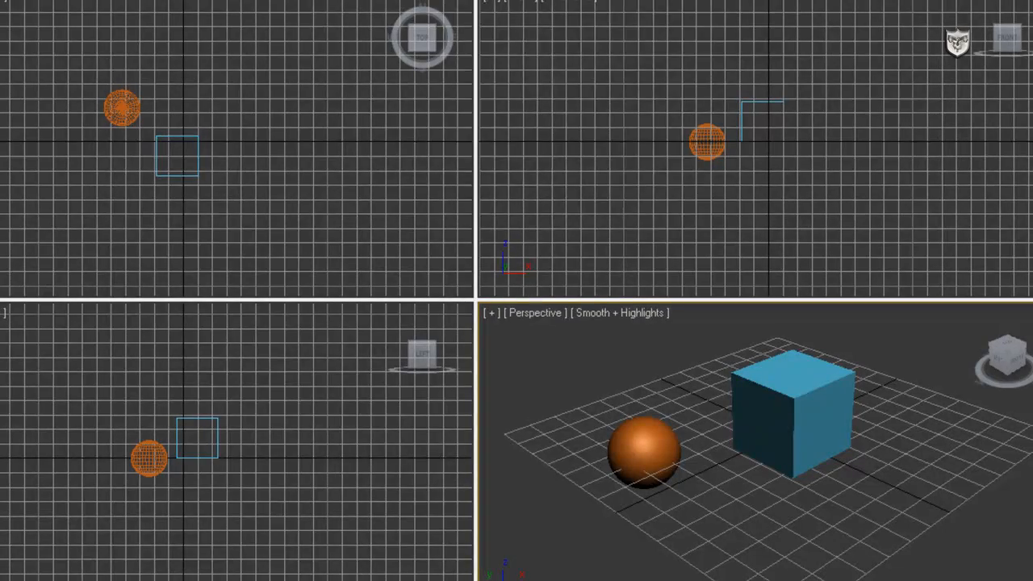
- In the Rendering preferences, set the Video Color Check standard to PAL
click(484, 1)
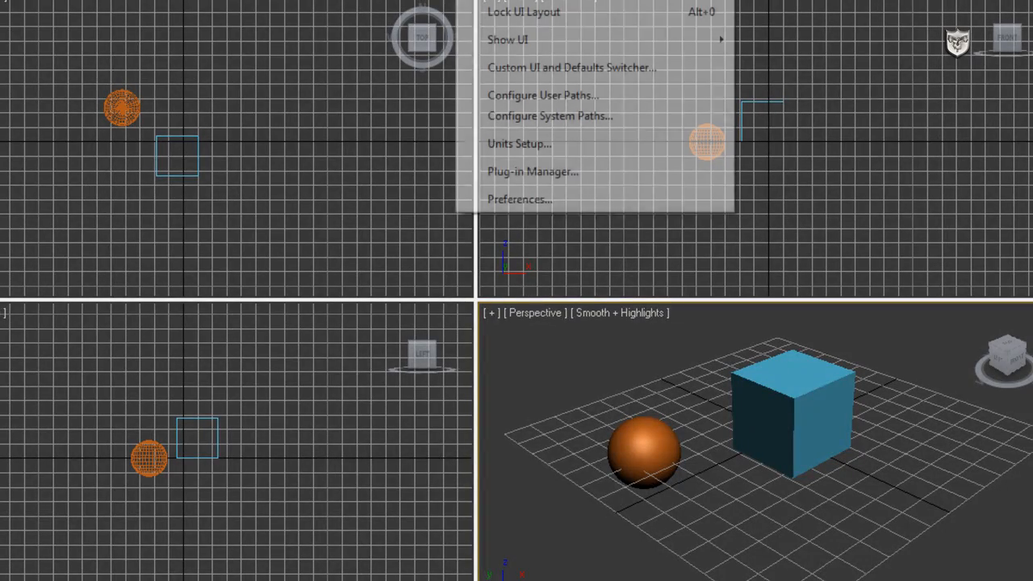
click(542, 200)
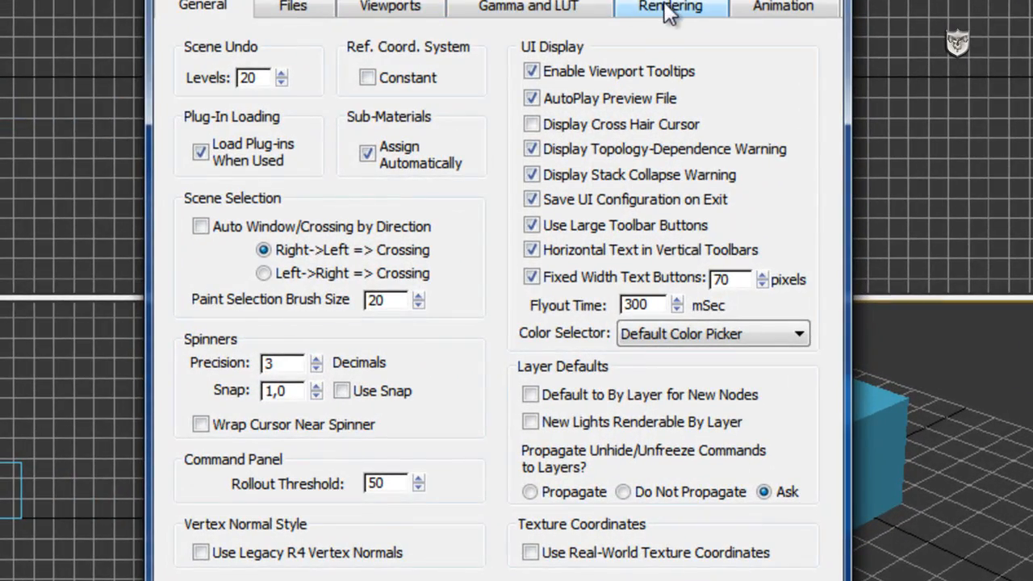
click(668, 13)
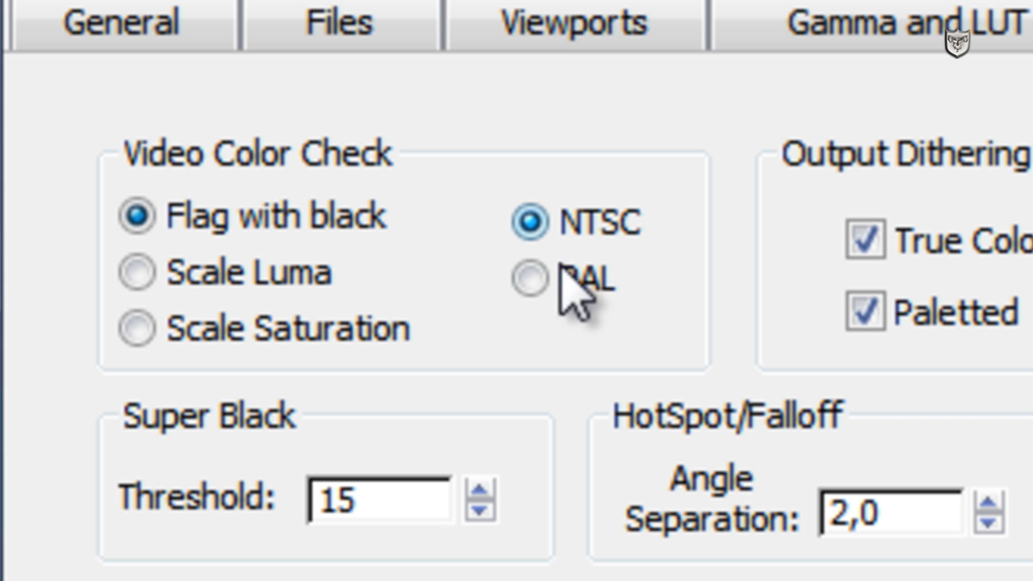
click(531, 284)
click(531, 223)
click(529, 279)
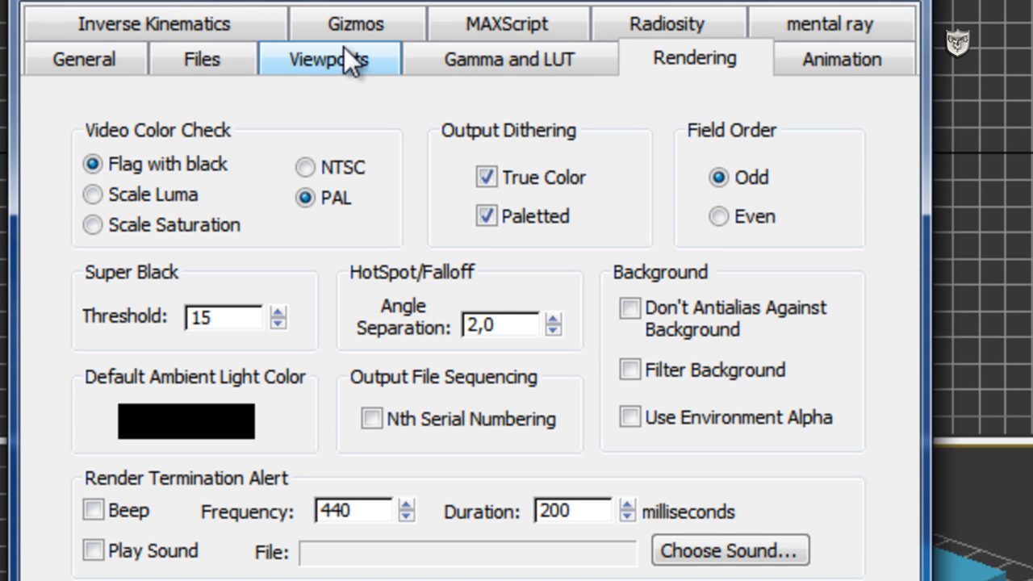
- Review the transform gizmo settings in the Gizmos preferences and accept the preferences
click(380, 23)
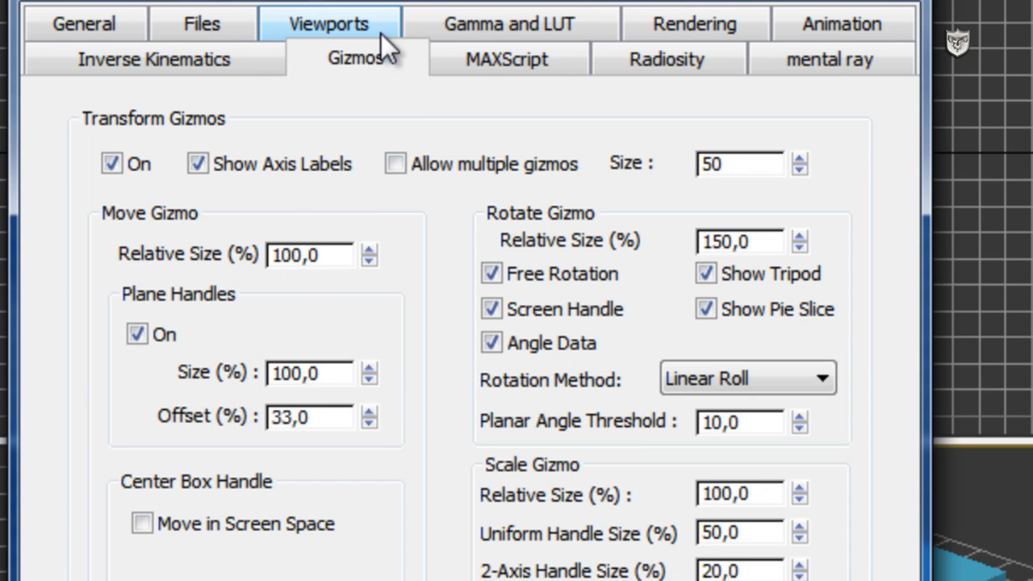
drag(407, 0, 142, 0)
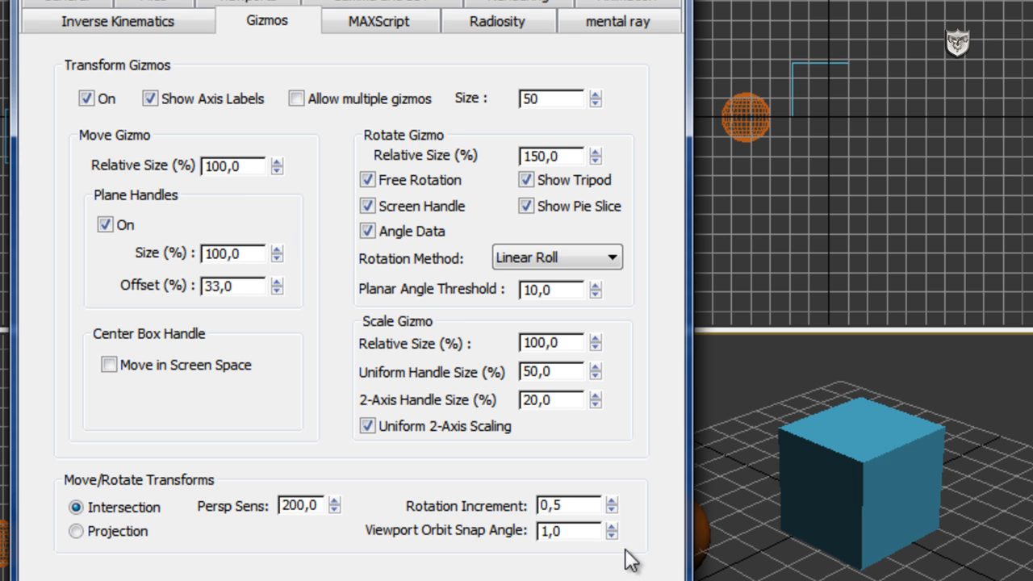
click(533, 580)
- Show the Move gizmo on the blue box, examine the Move Gizmo relative size in the Gizmos preferences, and cancel the dialog
click(851, 505)
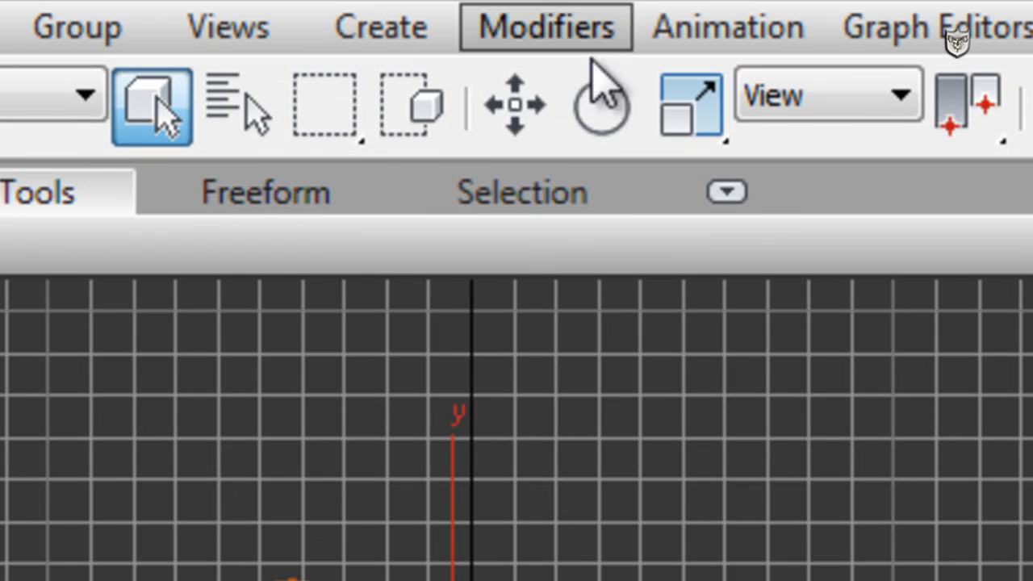
click(350, 11)
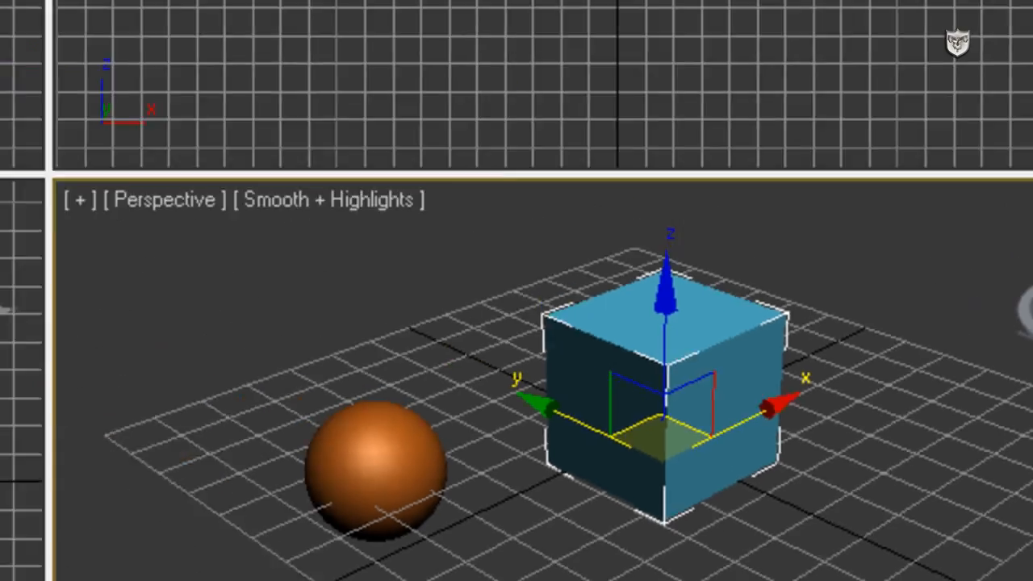
click(565, 2)
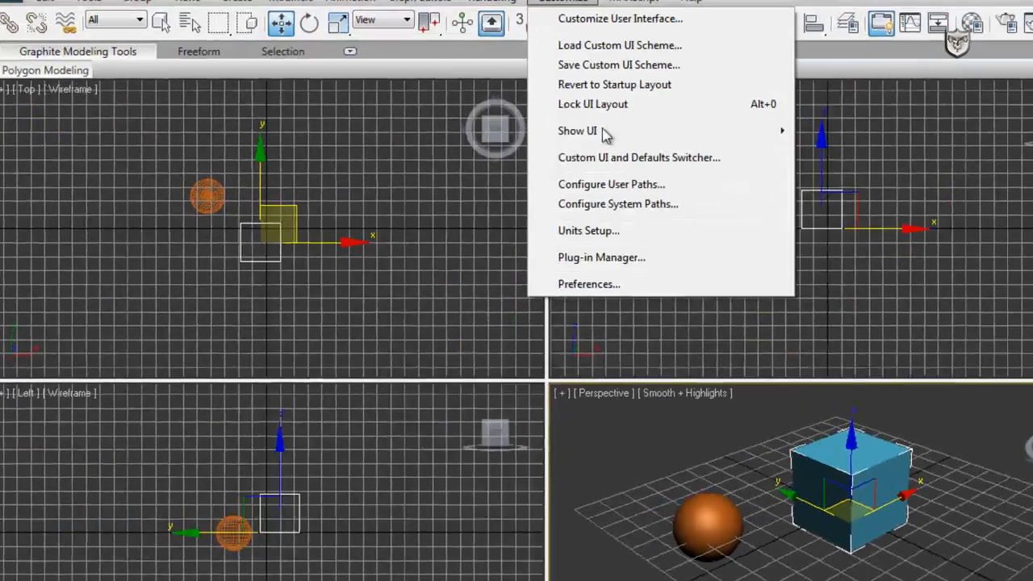
click(622, 287)
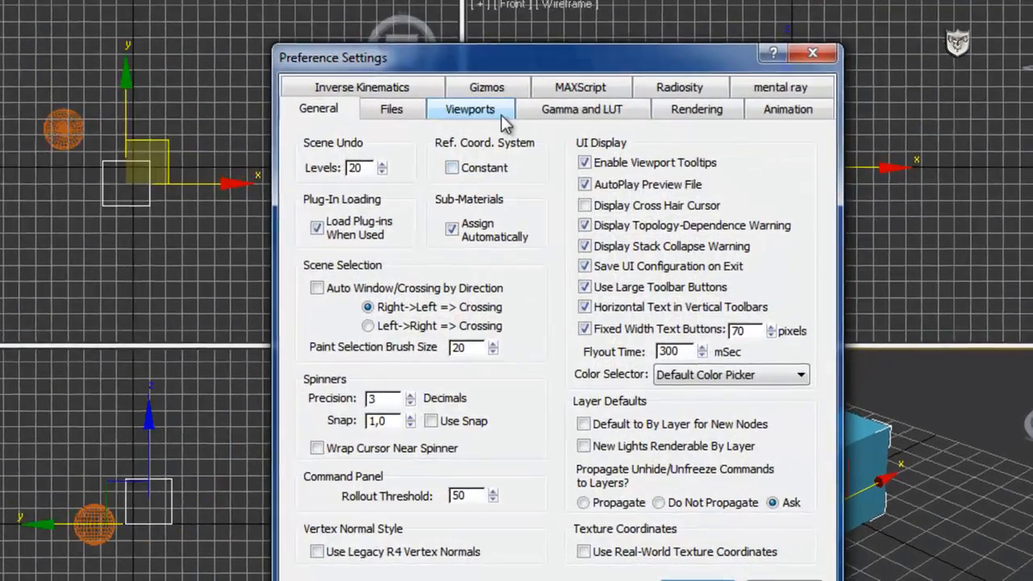
click(488, 96)
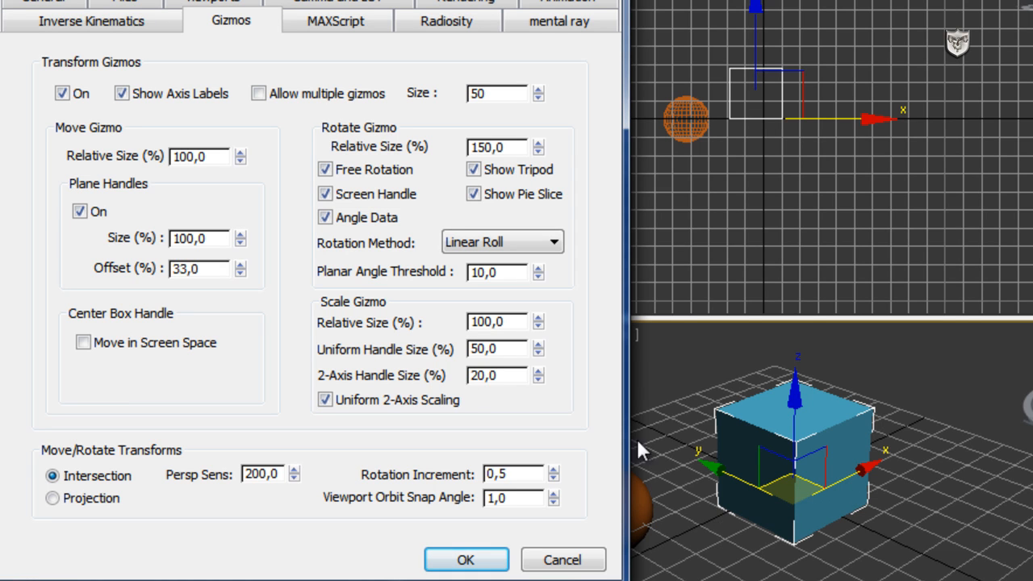
drag(212, 158, 154, 162)
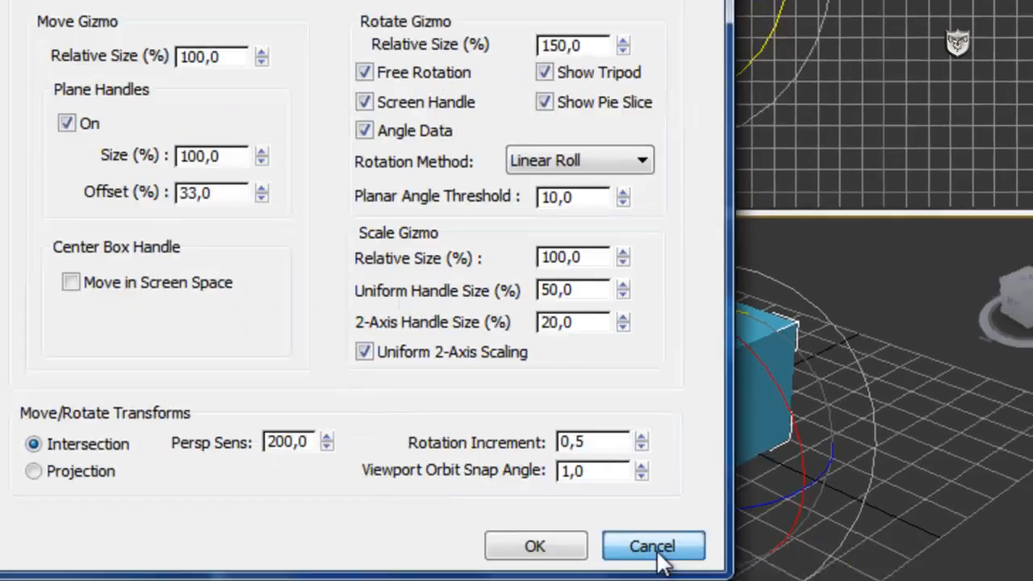
click(753, 580)
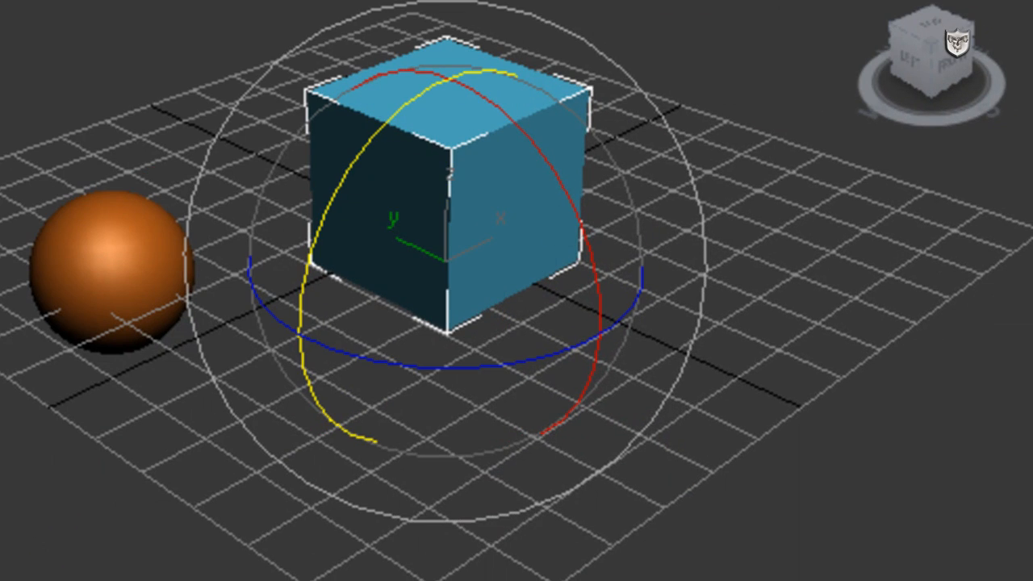
- Rotate the blue box freehand in the Perspective viewport using the rotate gizmo
key(w)
key(e)
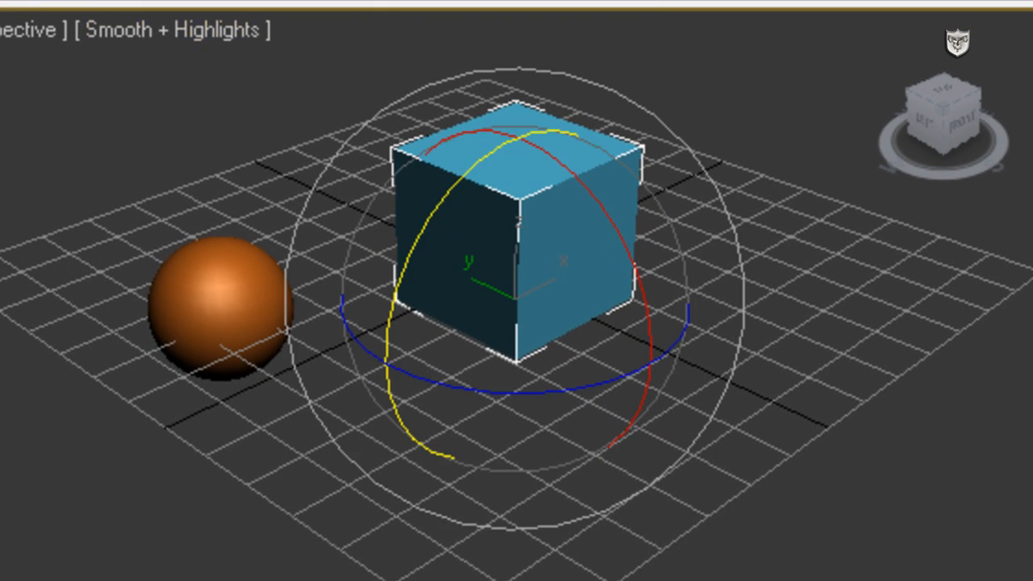
drag(604, 380, 555, 374)
mouse_move(623, 237)
mouse_down()
mouse_move(581, 177)
mouse_move(613, 236)
mouse_up()
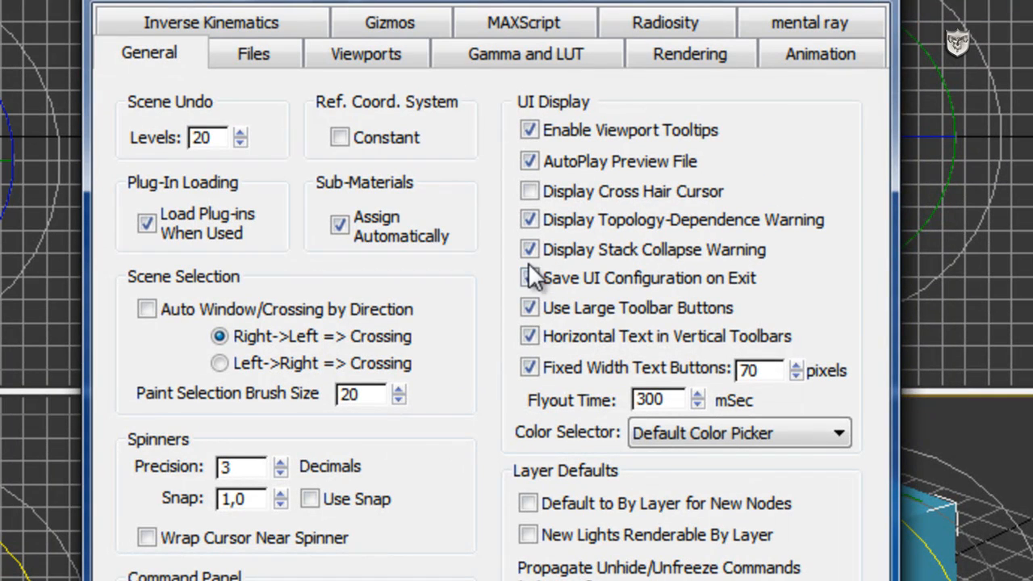
- Review the Rotate Gizmo options in the Gizmos preferences and close the dialog
click(428, 33)
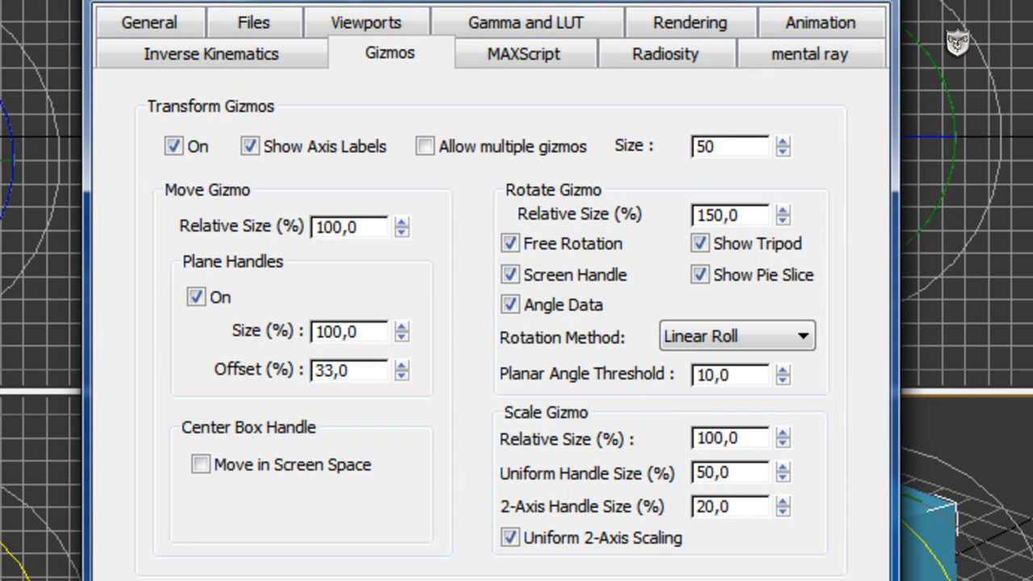
click(654, 580)
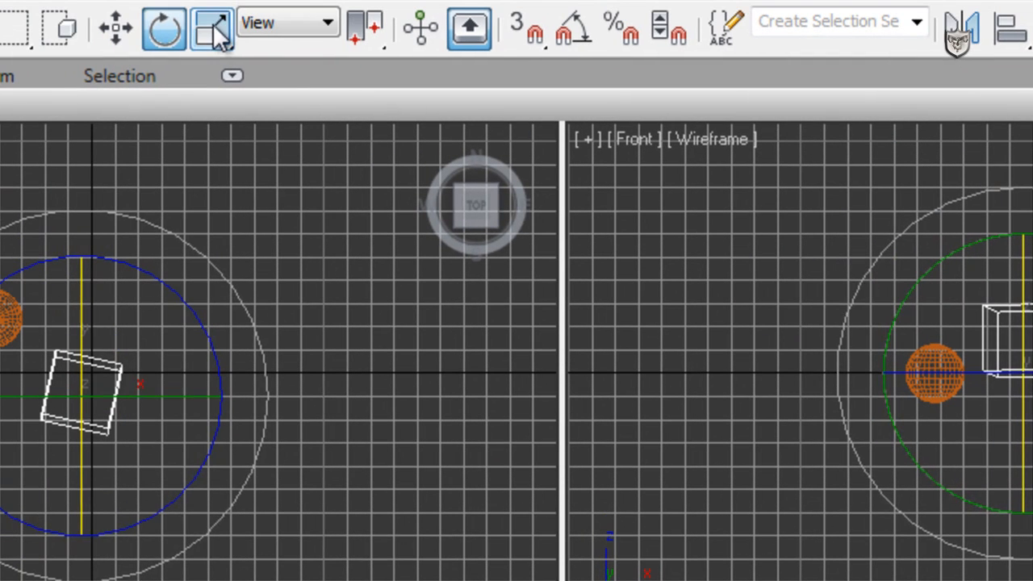
- Scale the blue box freehand in the Perspective viewport and bring the Gizmos preferences back up for review
key(r)
drag(670, 407, 670, 379)
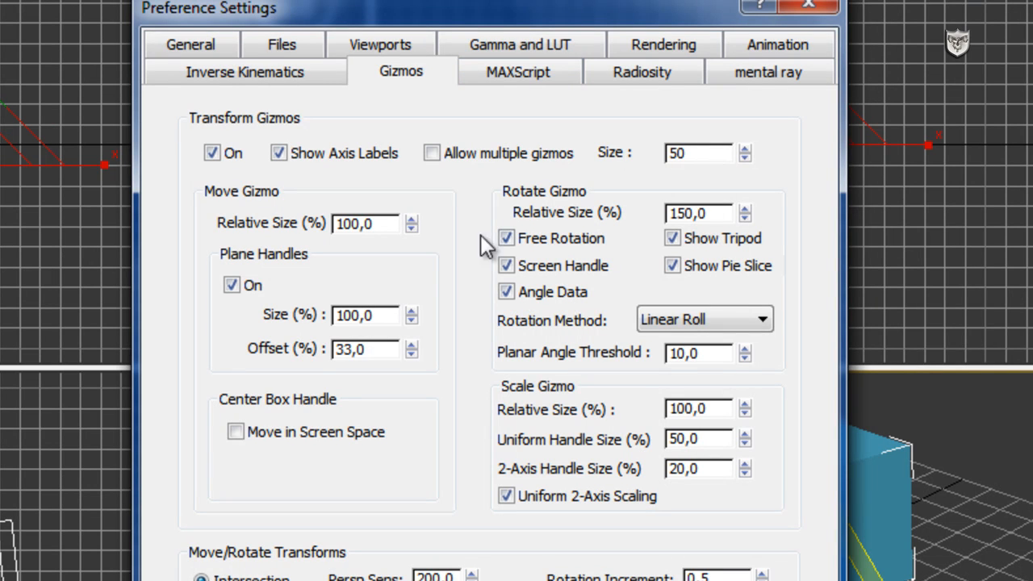
drag(461, 13, 547, 0)
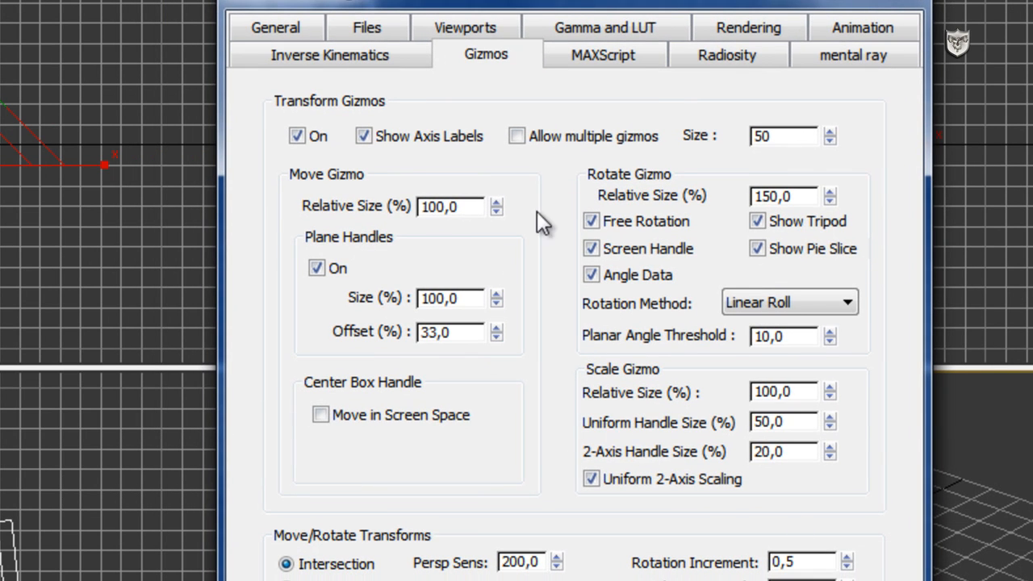